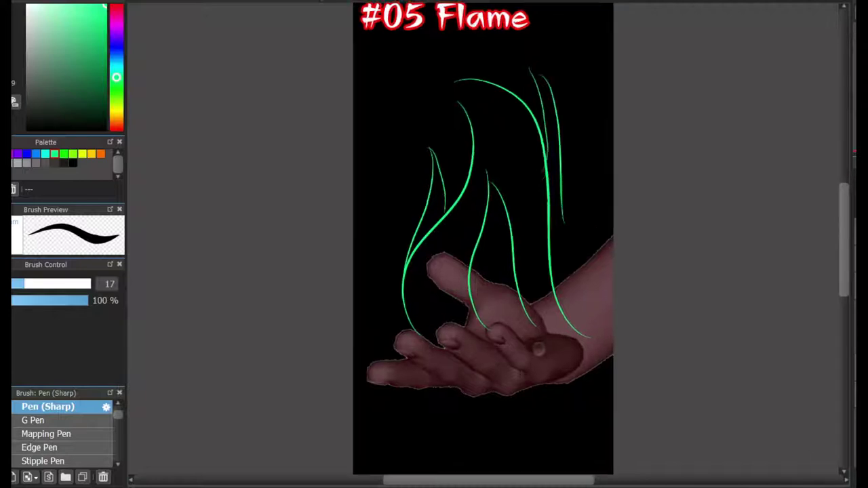
mouse_move(416, 219)
left_mouse_down()
mouse_move(470, 256)
mouse_move(414, 237)
left_mouse_up()
left_click_drag(500, 263, 554, 205)
key("ctrl+z")
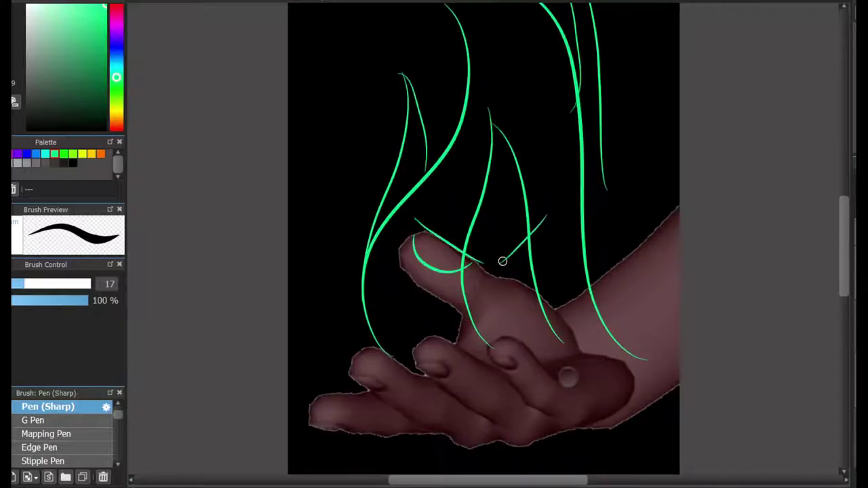
mouse_move(503, 263)
left_mouse_down()
mouse_move(553, 219)
mouse_move(475, 254)
left_mouse_up()
key("ctrl+z")
key("ctrl+z")
key("ctrl+z")
key("ctrl+z")
Step: Sketch a face inside the flame with slanted half-moon eyes, curved brow lines and a wavy mouth
left_click_drag(547, 217, 475, 262)
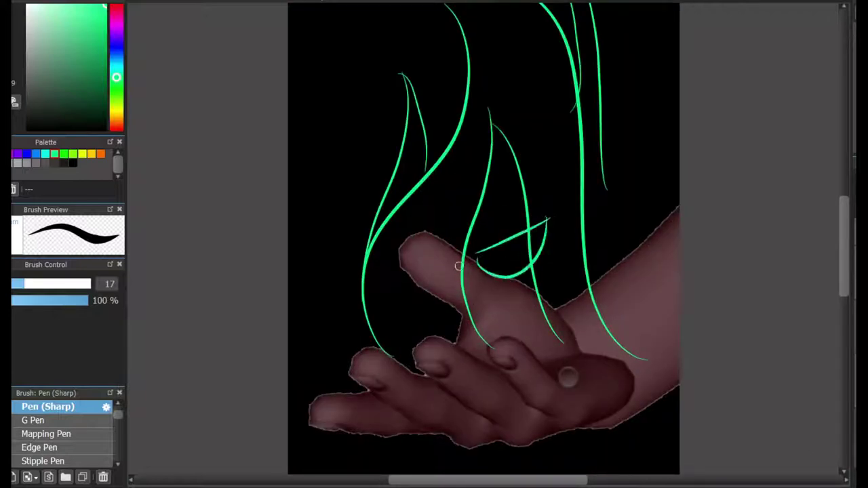
left_click_drag(394, 216, 453, 252)
left_click_drag(398, 224, 461, 263)
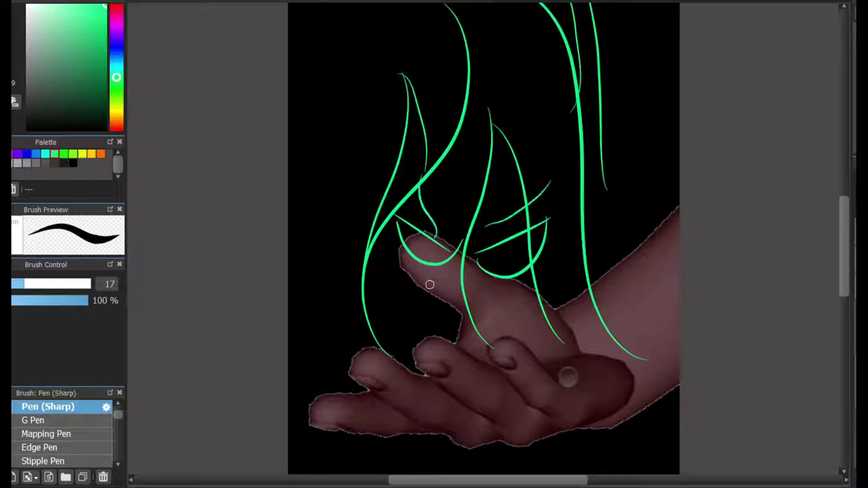
mouse_move(412, 313)
left_mouse_down()
mouse_move(439, 279)
mouse_move(481, 296)
left_mouse_up()
mouse_move(412, 320)
left_mouse_down()
mouse_move(462, 324)
mouse_move(487, 286)
left_mouse_up()
left_click_drag(844, 212, 844, 196)
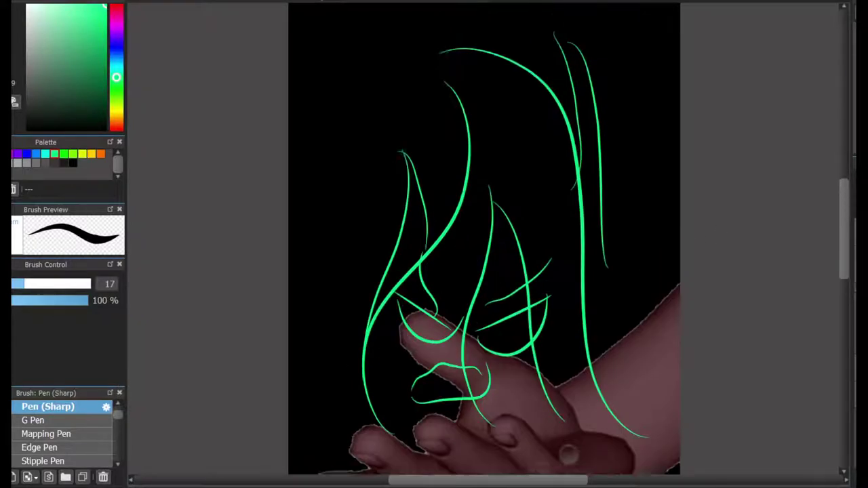
Step: Sketch a ring with a small gem around the base of the hand's third finger from the left
scroll(604, 289, "down", 5)
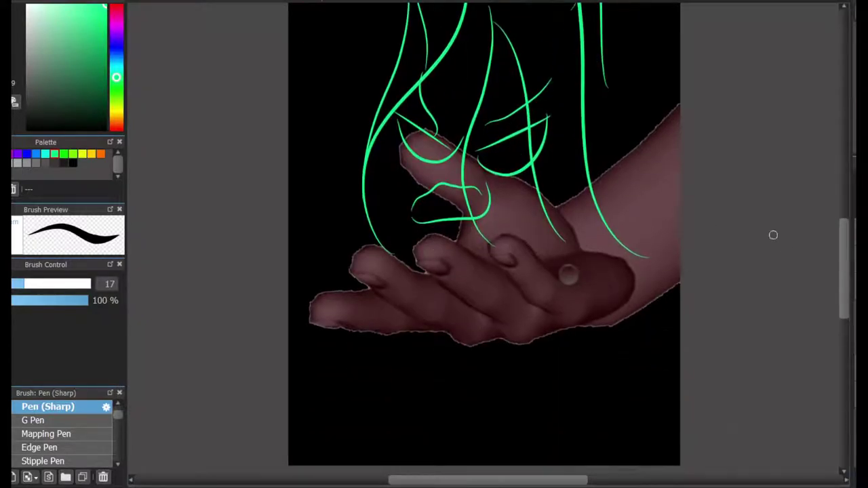
mouse_move(844, 239)
left_mouse_down()
mouse_move(844, 184)
mouse_move(844, 235)
left_mouse_up()
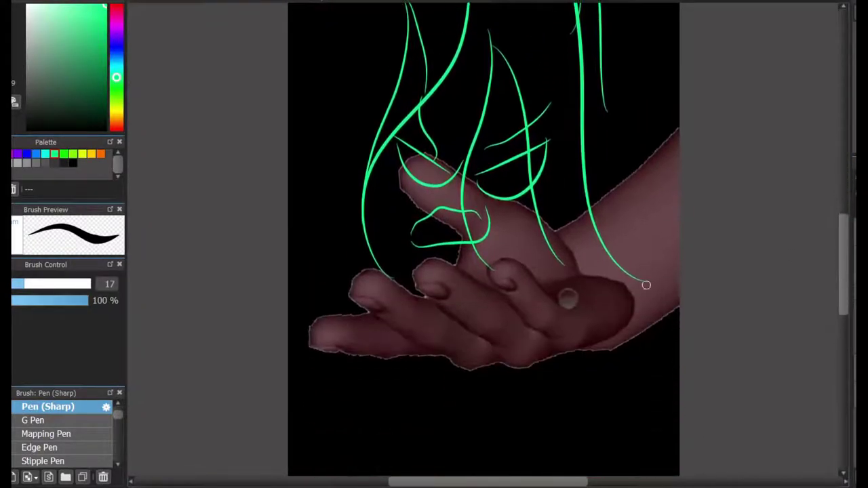
left_click_drag(500, 328, 465, 338)
key("ctrl+z")
key("ctrl+z")
mouse_move(519, 314)
left_mouse_down()
mouse_move(481, 340)
mouse_move(506, 351)
mouse_move(489, 354)
left_mouse_up()
key("ctrl+z")
key("ctrl+z")
Step: Sketch a sleeve cuff across the wrist with an upper sleeve edge and two round buttons
mouse_move(844, 265)
left_mouse_down()
mouse_move(844, 239)
mouse_move(844, 247)
left_mouse_up()
mouse_move(600, 265)
left_mouse_down()
mouse_move(661, 352)
mouse_move(663, 418)
left_mouse_up()
left_click_drag(598, 263, 681, 157)
left_click_drag(664, 416, 680, 407)
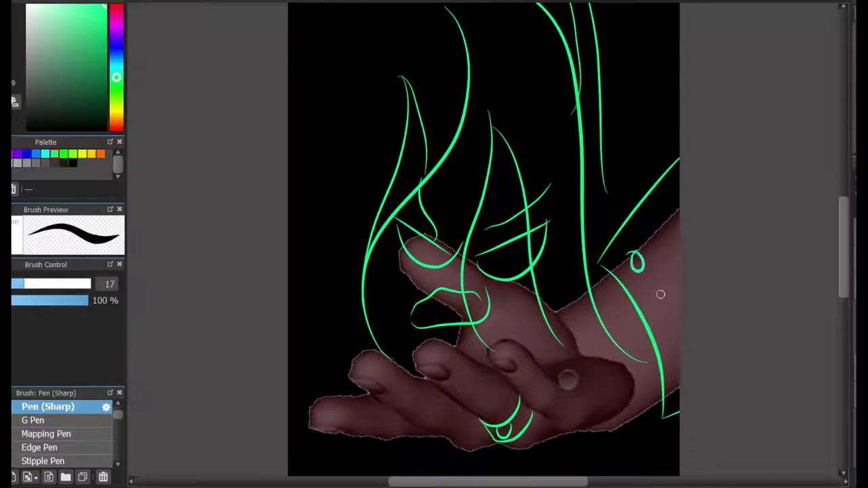
mouse_move(843, 222)
left_mouse_down()
mouse_move(843, 187)
mouse_move(844, 232)
left_mouse_up()
left_click_drag(445, 300, 562, 321)
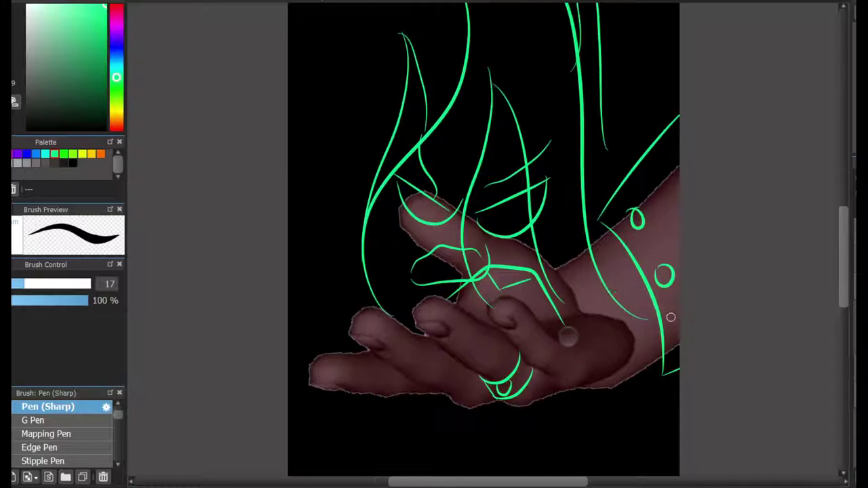
key("ctrl+z")
key("ctrl+z")
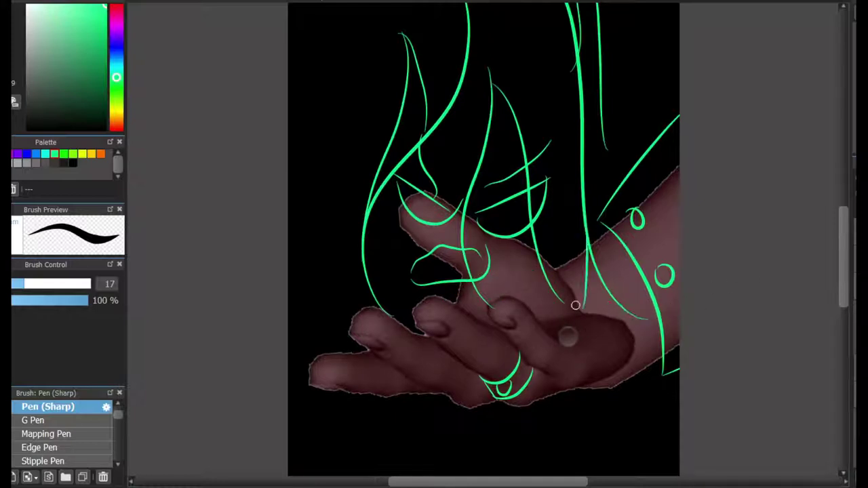
Step: Sketch a shallow bowl's rim and sides across the palm under the flame, and add flame wisps at the top
left_click_drag(332, 286, 353, 319)
mouse_move(325, 272)
left_mouse_down()
mouse_move(577, 296)
mouse_move(603, 266)
mouse_move(577, 271)
mouse_move(619, 266)
left_mouse_up()
key("ctrl+z")
left_click_drag(843, 251, 844, 228)
scroll(814, 235, "up", 2)
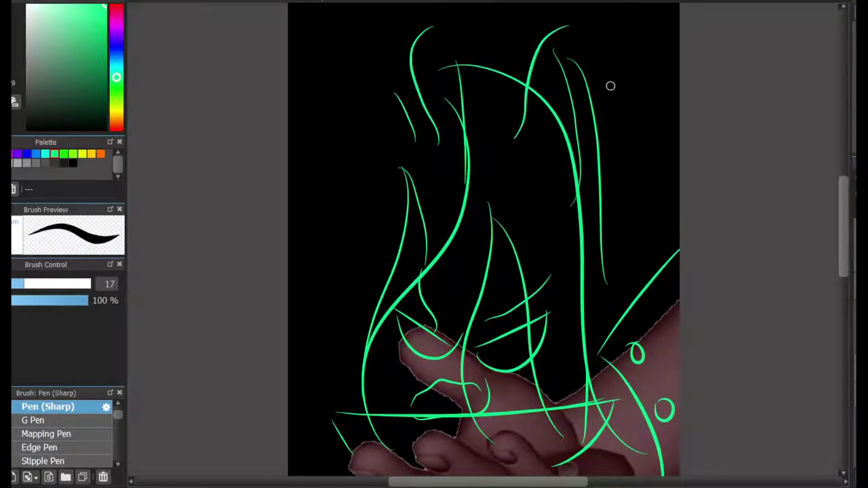
Step: Add second circles to both cuff buttons and draw a second curved cuff line across the wrist
scroll(611, 84, "down", 4)
mouse_move(843, 262)
left_mouse_down()
mouse_move(843, 217)
mouse_move(844, 253)
left_mouse_up()
left_click_drag(643, 256, 642, 259)
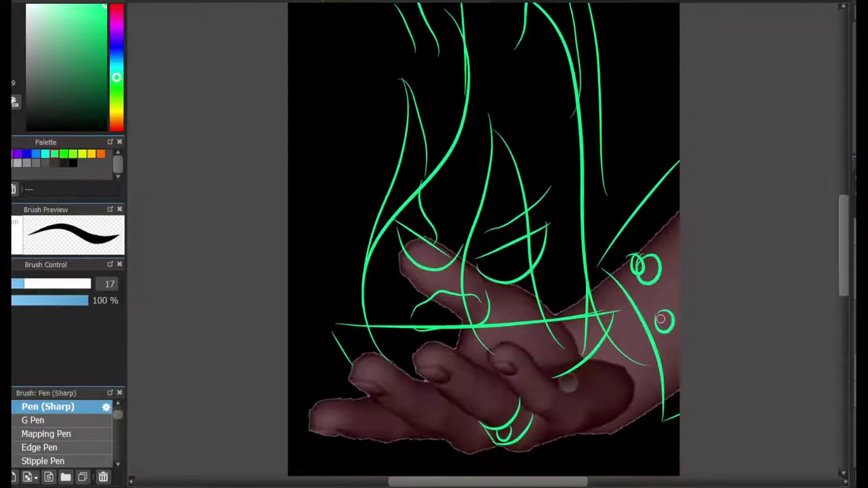
key("ctrl+z")
left_click_drag(679, 311, 665, 342)
key("ctrl+z")
key("ctrl+z")
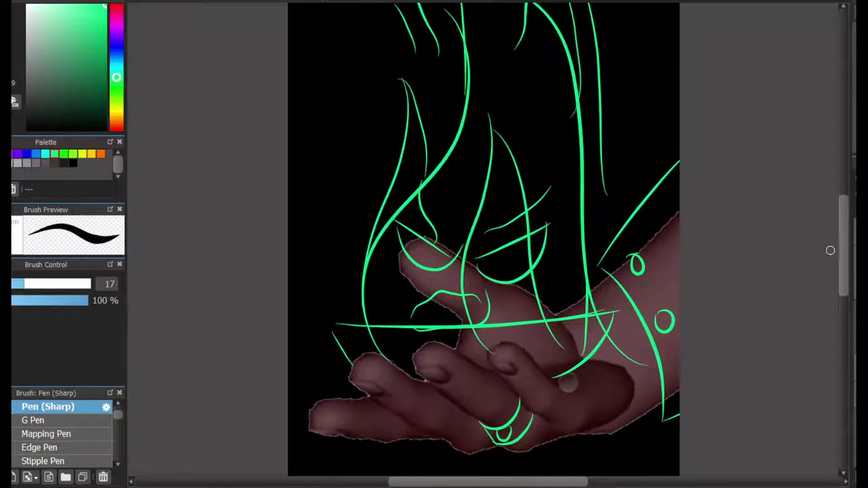
left_click_drag(843, 253, 844, 263)
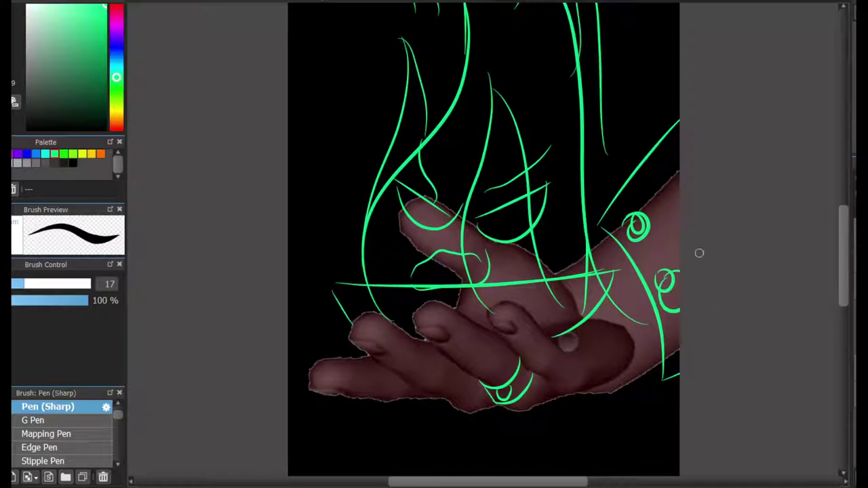
mouse_move(606, 229)
left_mouse_down()
mouse_move(587, 238)
mouse_move(646, 371)
left_mouse_up()
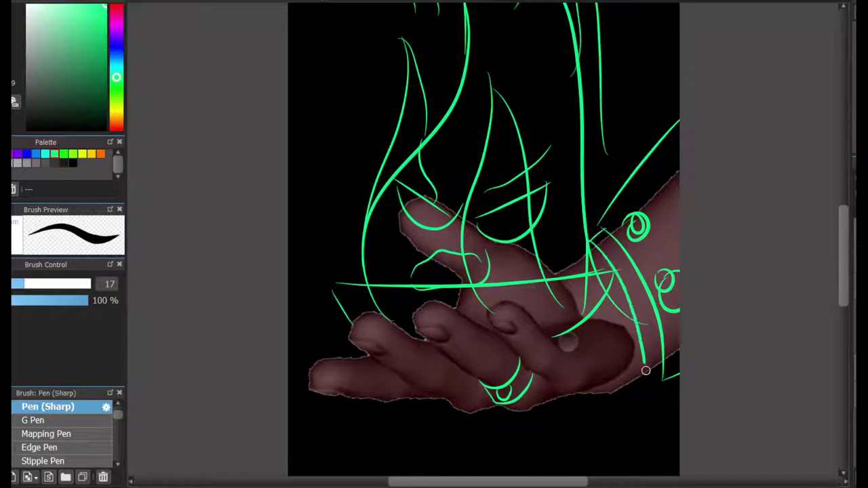
Step: Sketch a ring with a round gem around the base of the second finger from the left
scroll(797, 268, "up", 3)
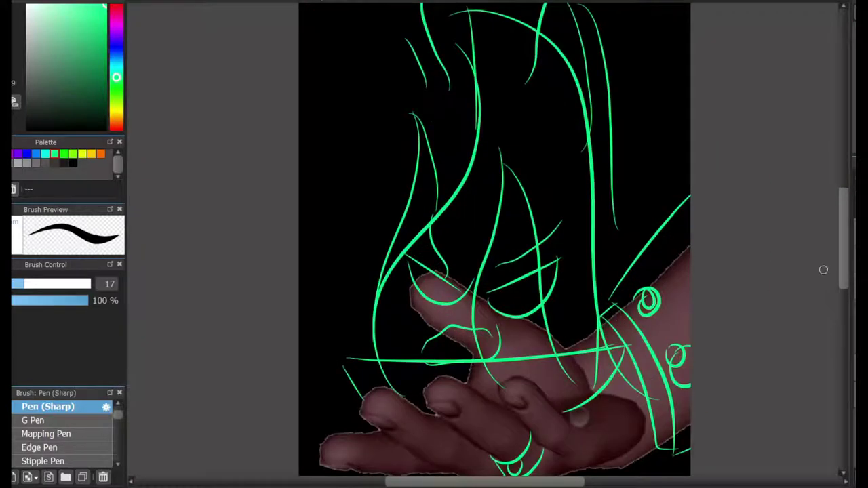
left_click_drag(844, 269, 844, 289)
scroll(479, 384, "up", 2)
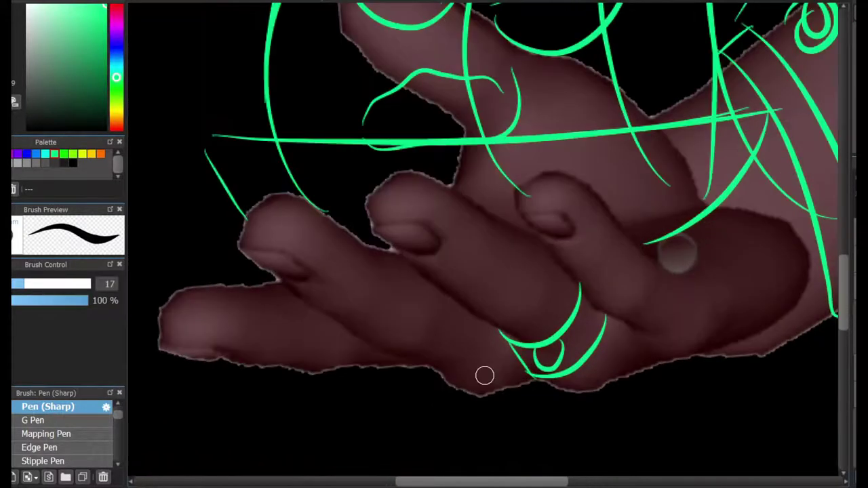
mouse_move(392, 358)
left_mouse_down()
mouse_move(474, 308)
mouse_move(462, 304)
mouse_move(407, 374)
mouse_move(432, 380)
mouse_move(423, 368)
left_mouse_up()
key("ctrl+z")
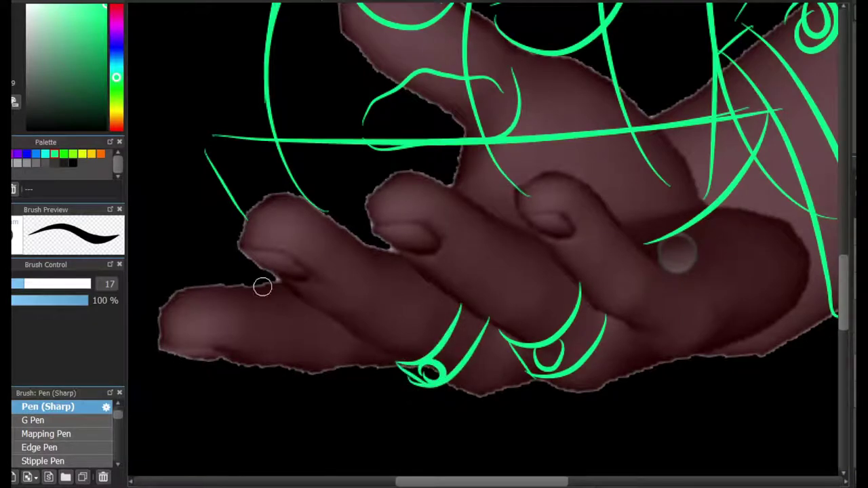
Step: Roughly erase the ring on the third finger from the left, and return to the drawing brush
key("e")
mouse_move(553, 342)
left_mouse_down()
mouse_move(574, 338)
mouse_move(581, 365)
left_mouse_up()
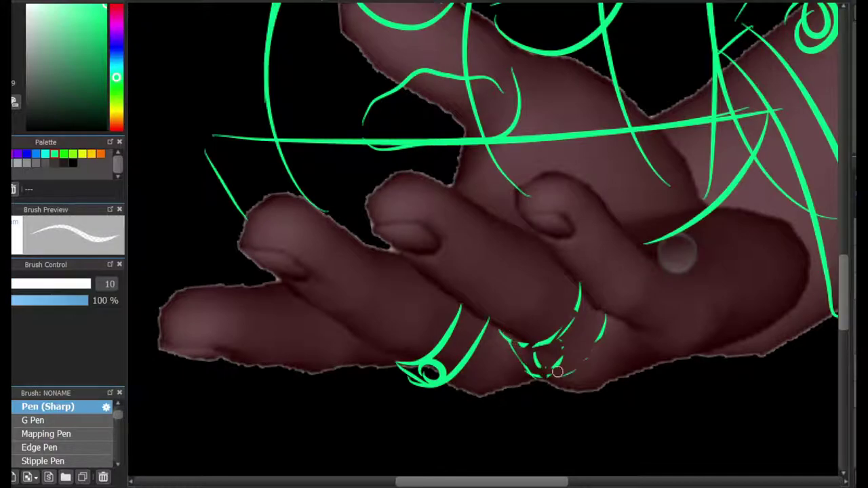
key("b")
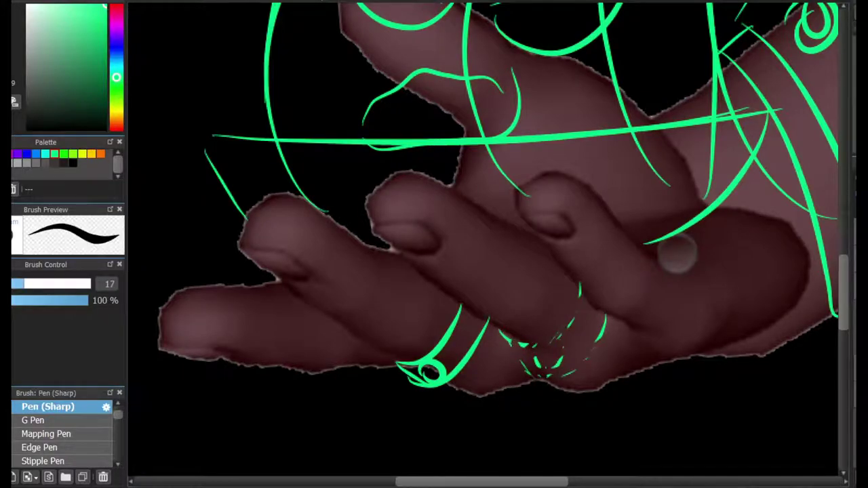
Step: Extend the bowl's left end to a pointed corner and start its back rim from there
mouse_move(488, 95)
left_mouse_down()
mouse_move(448, 484)
mouse_move(561, 4)
mouse_move(228, 182)
left_mouse_up()
mouse_move(417, 339)
left_mouse_down()
mouse_move(760, 347)
mouse_move(723, 486)
left_mouse_up()
left_click_drag(249, 388, 293, 362)
key("ctrl+z")
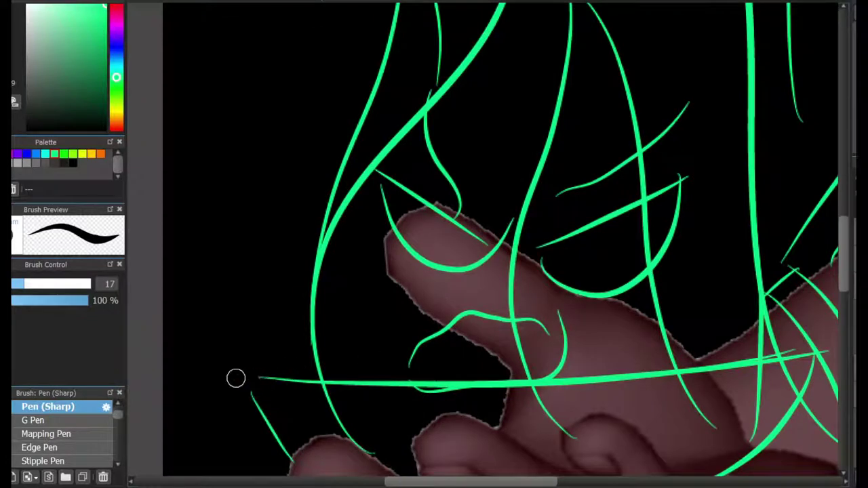
mouse_move(238, 378)
left_mouse_down()
mouse_move(279, 382)
mouse_move(271, 426)
left_mouse_up()
mouse_move(240, 378)
left_mouse_down()
mouse_move(272, 363)
mouse_move(323, 362)
left_mouse_up()
key("ctrl+z")
key("ctrl+z")
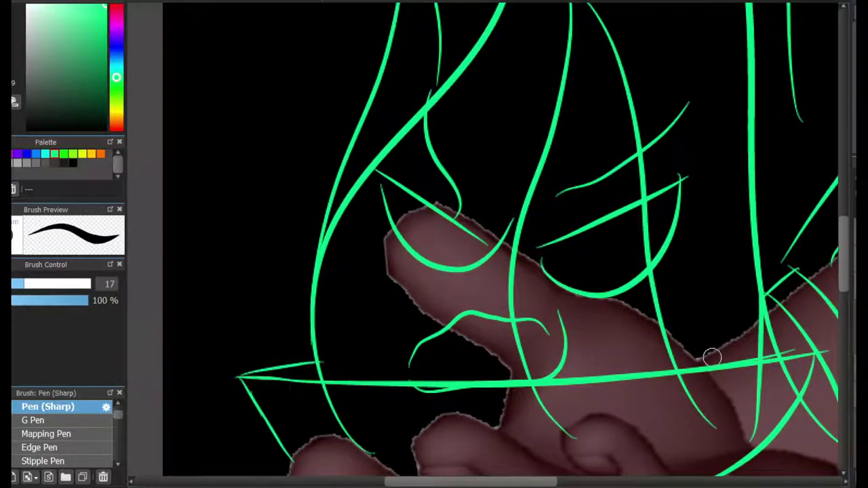
Step: Complete the bowl's back rim across the palm to its right corner at the wrist
left_click_drag(742, 339, 817, 352)
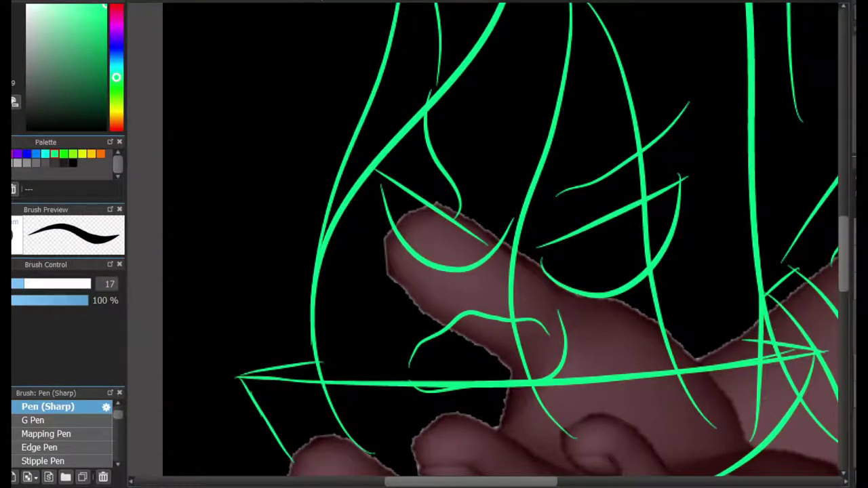
left_click_drag(488, 377, 481, 316)
left_click_drag(300, 304, 466, 287)
key("ctrl+z")
key("ctrl+z")
left_click_drag(297, 304, 715, 283)
left_click_drag(578, 279, 758, 280)
Step: Sketch a pointed outline around the tip of the third finger from the left
mouse_move(717, 435)
left_mouse_down()
mouse_move(712, 373)
mouse_move(739, 226)
mouse_move(739, 336)
mouse_move(676, 327)
mouse_move(676, 313)
left_mouse_up()
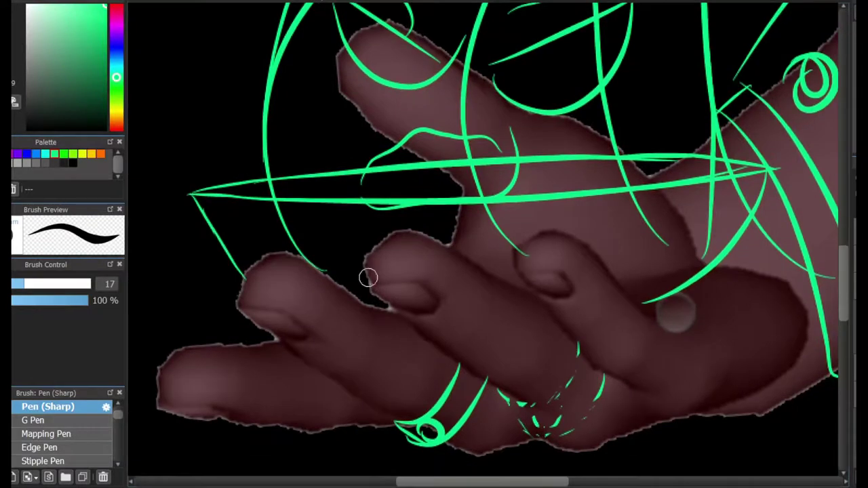
mouse_move(359, 261)
left_mouse_down()
mouse_move(426, 347)
mouse_move(413, 311)
mouse_move(449, 349)
left_mouse_up()
key("ctrl+z")
key("ctrl+z")
left_click_drag(388, 238, 496, 284)
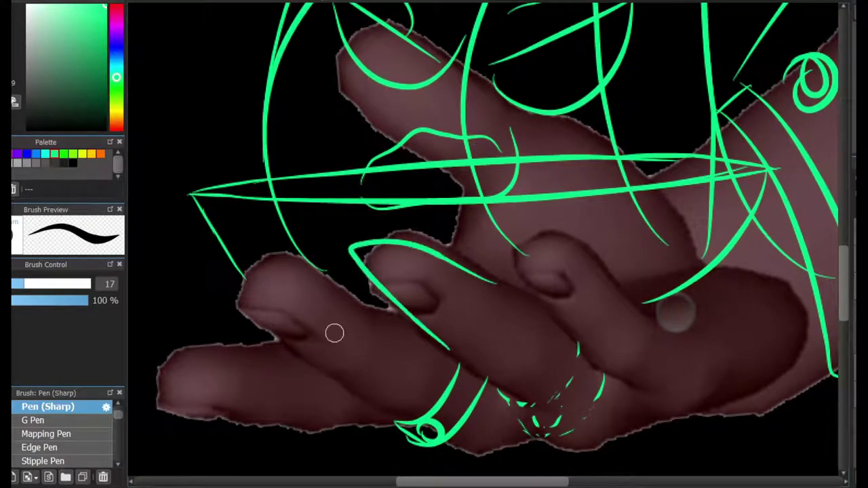
Step: Sketch outlines around the tips of the other three fingers
mouse_move(332, 379)
left_mouse_down()
mouse_move(231, 282)
mouse_move(360, 299)
mouse_move(269, 260)
mouse_move(253, 286)
mouse_move(373, 310)
left_mouse_up()
key("ctrl+z")
key("ctrl+z")
mouse_move(592, 344)
left_mouse_down()
mouse_move(538, 272)
mouse_move(515, 262)
mouse_move(591, 262)
mouse_move(606, 311)
mouse_move(553, 239)
mouse_move(639, 316)
mouse_move(576, 348)
mouse_move(513, 270)
mouse_move(653, 325)
left_mouse_up()
key("ctrl+z")
key("ctrl+z")
key("ctrl+z")
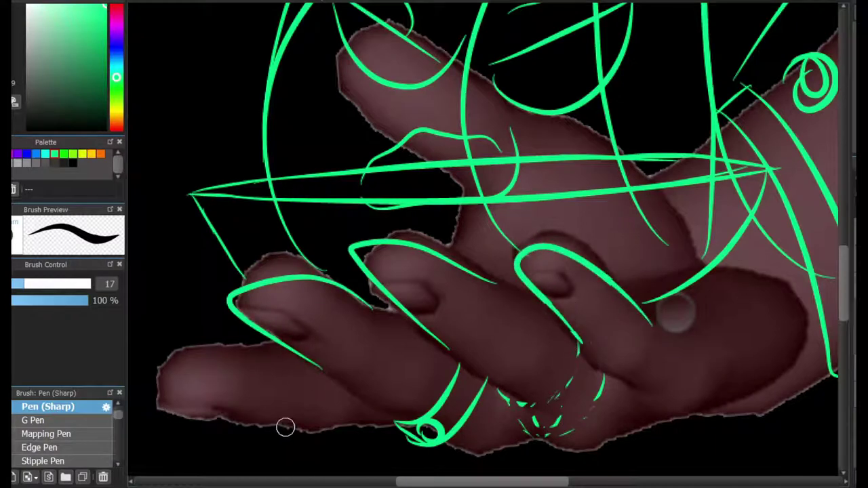
mouse_move(280, 430)
left_mouse_down()
mouse_move(151, 415)
mouse_move(333, 371)
left_mouse_up()
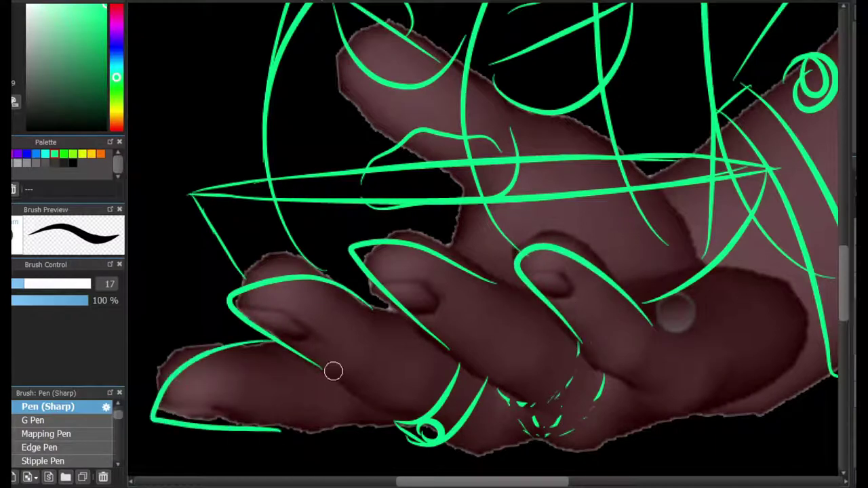
Step: Switch to white and ink the rightmost finger's outline and lower edge over the dimmed green sketch
mouse_move(843, 268)
left_mouse_down()
mouse_move(844, 256)
mouse_move(843, 272)
left_mouse_up()
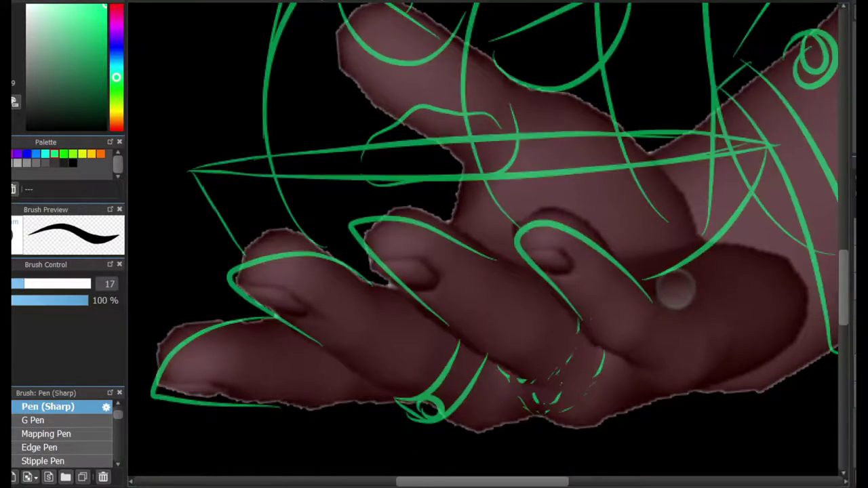
key("x")
mouse_move(375, 352)
left_mouse_down()
mouse_move(454, 348)
mouse_move(352, 222)
mouse_move(503, 257)
left_mouse_up()
key("ctrl+z")
key("ctrl+z")
mouse_move(581, 326)
left_mouse_down()
mouse_move(520, 249)
mouse_move(646, 278)
mouse_move(521, 225)
mouse_move(638, 281)
left_mouse_up()
key("ctrl+z")
key("ctrl+z")
left_click_drag(581, 330, 657, 377)
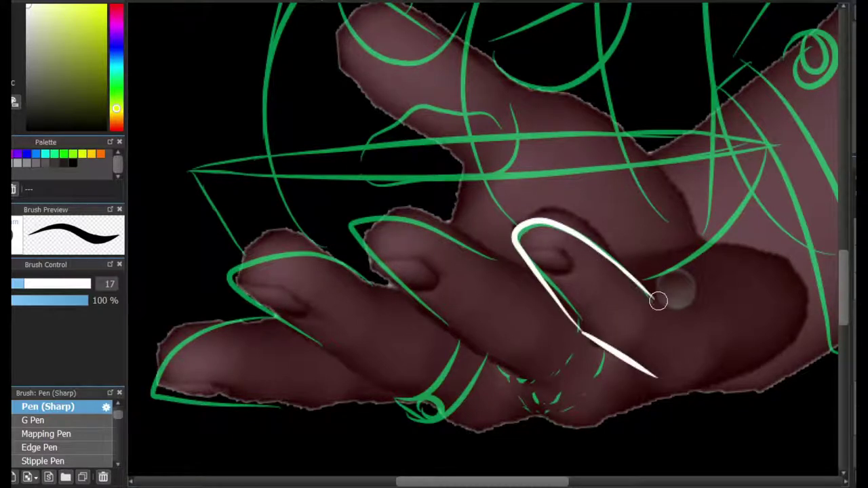
Step: Ink the palm's upper edge, the knuckle curve and the rightmost finger's inner crease in white
left_click_drag(643, 293, 773, 267)
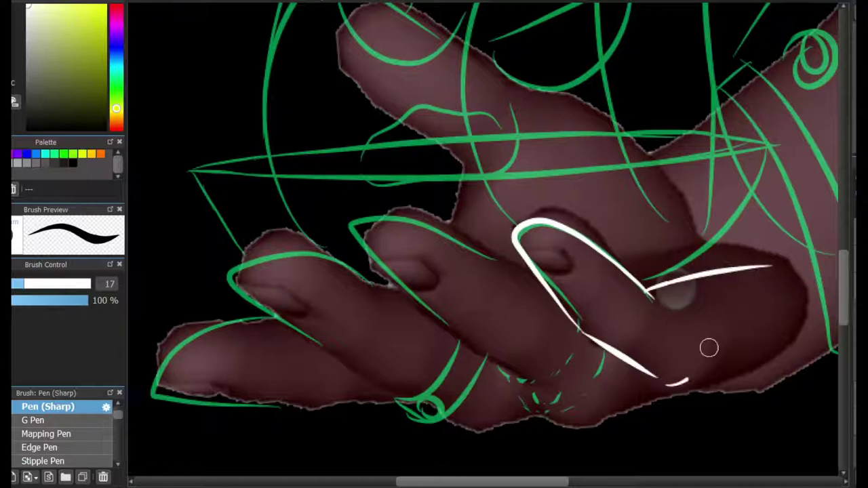
left_click_drag(706, 328, 668, 385)
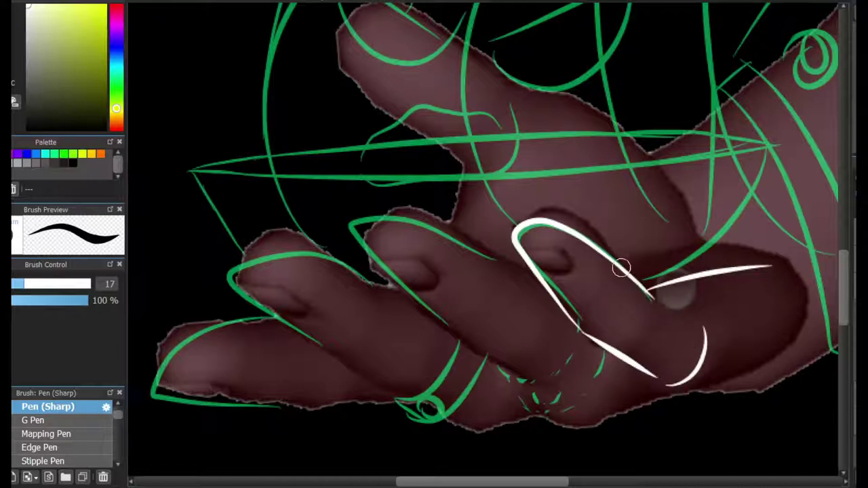
left_click_drag(643, 287, 668, 314)
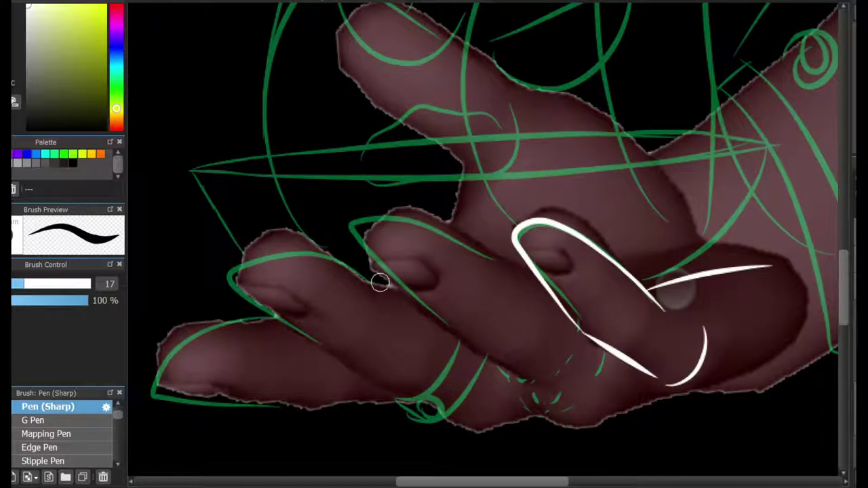
Step: Ink the pointed outlines of the two middle fingers in white
mouse_move(360, 252)
left_mouse_down()
mouse_move(446, 319)
mouse_move(430, 230)
mouse_move(497, 259)
left_mouse_up()
key("ctrl+z")
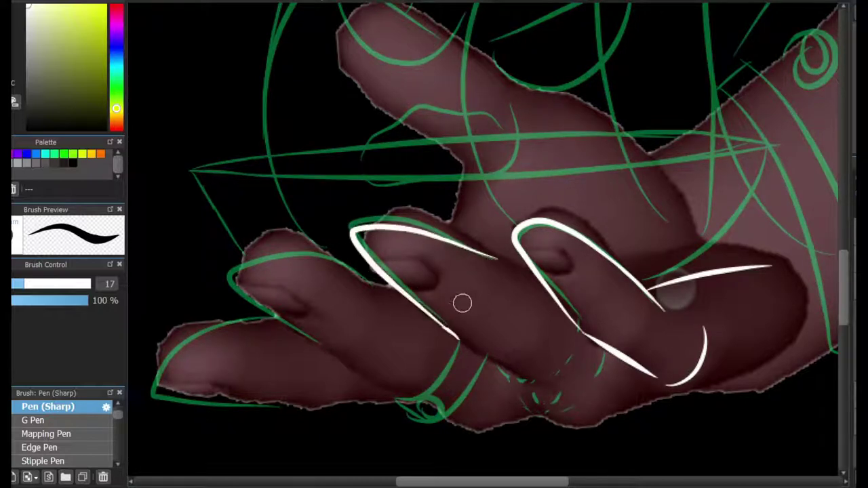
mouse_move(349, 366)
left_mouse_down()
mouse_move(283, 261)
mouse_move(368, 283)
left_mouse_up()
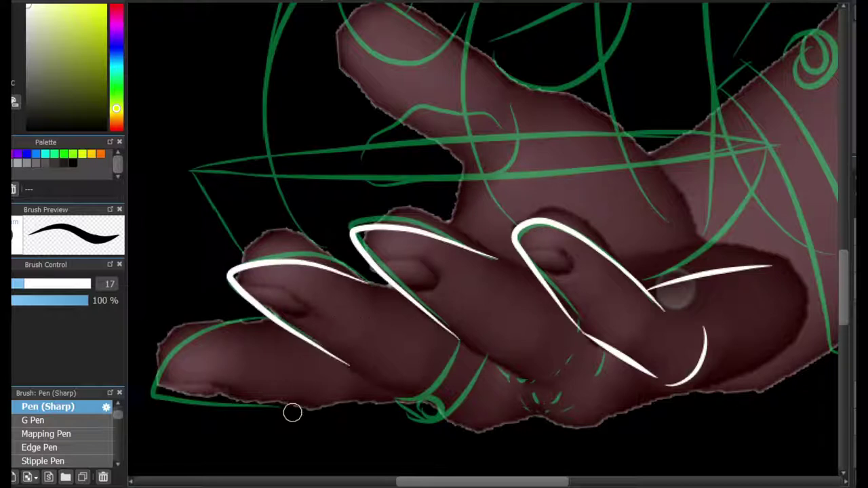
Step: Ink the leftmost finger's pointed outline in white, redrawing it until it follows the sketch
mouse_move(299, 410)
left_mouse_down()
mouse_move(188, 339)
mouse_move(263, 319)
left_mouse_up()
key("ctrl+z")
mouse_move(299, 410)
left_mouse_down()
mouse_move(217, 397)
mouse_move(275, 324)
left_mouse_up()
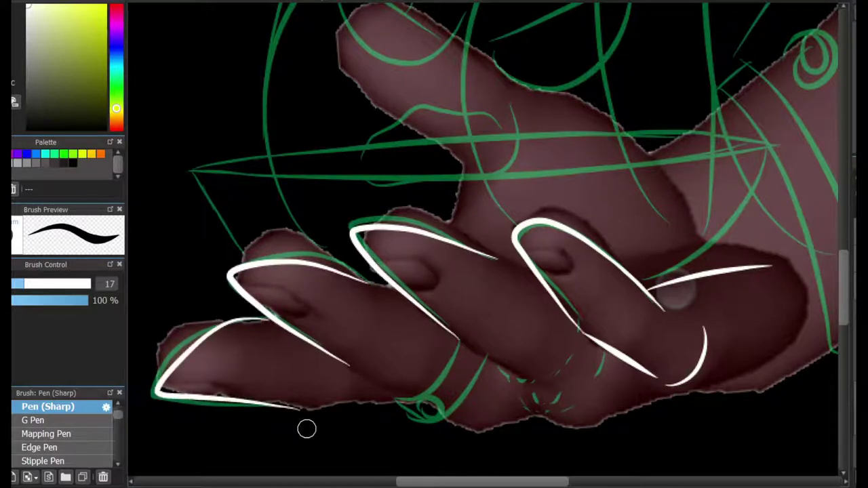
key("ctrl+z")
mouse_move(299, 407)
left_mouse_down()
mouse_move(158, 395)
mouse_move(270, 320)
left_mouse_up()
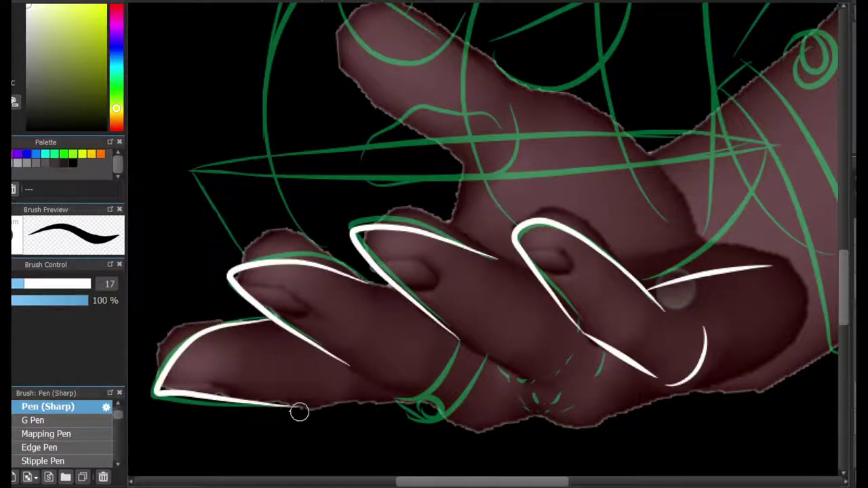
Step: Ink the ring's band edges and the ringed finger's lower edge past the band in white, redrawing strokes that stray
mouse_move(458, 341)
left_mouse_down()
mouse_move(422, 414)
mouse_move(486, 359)
mouse_move(527, 387)
left_mouse_up()
key("ctrl+z")
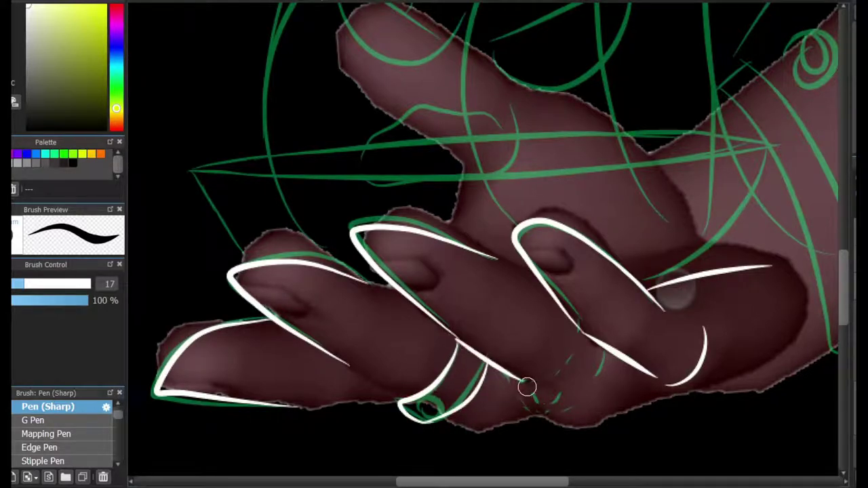
key("ctrl+z")
left_click_drag(350, 368, 396, 386)
key("ctrl+z")
key("ctrl+z")
left_click_drag(455, 338, 531, 382)
key("ctrl+z")
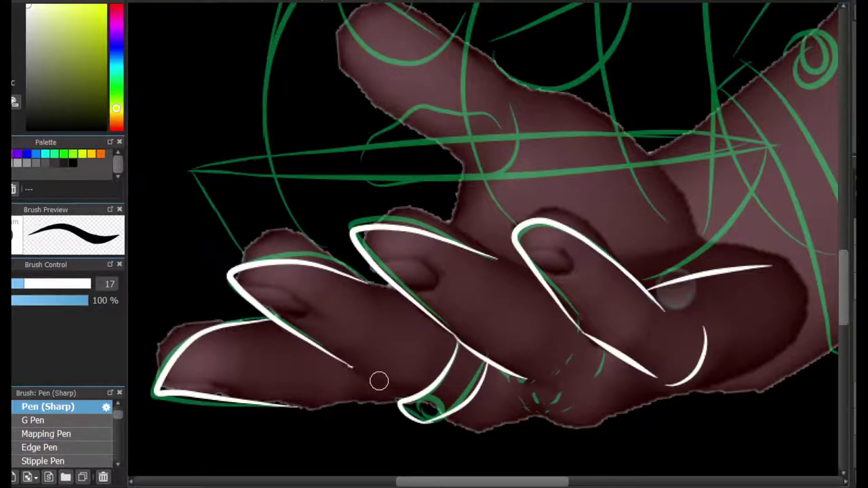
Step: Extend the leftmost finger's lower edge in white along the underside until it meets the ring
scroll(332, 392, "up", 1)
left_click_drag(289, 413, 434, 409)
key("ctrl+z")
key("ctrl+z")
left_click_drag(441, 482, 483, 482)
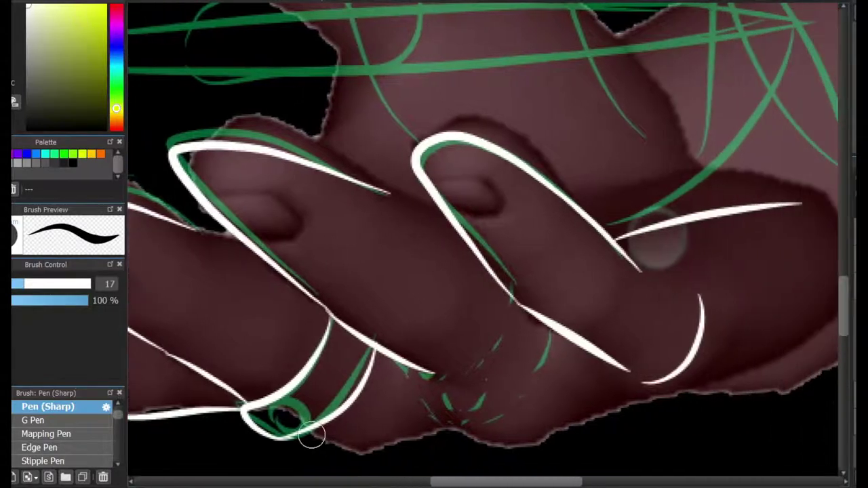
Step: Erase the ringed finger's lower edge beyond the band and redraw it as one smooth white stroke towards the knuckle crease
mouse_move(307, 435)
left_mouse_down()
mouse_move(516, 439)
mouse_move(437, 426)
left_mouse_up()
key("ctrl+z")
key("ctrl+z")
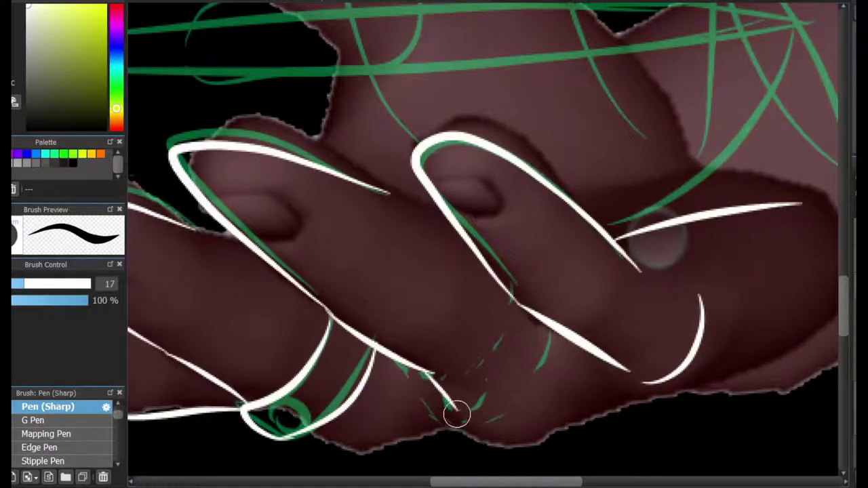
key("e")
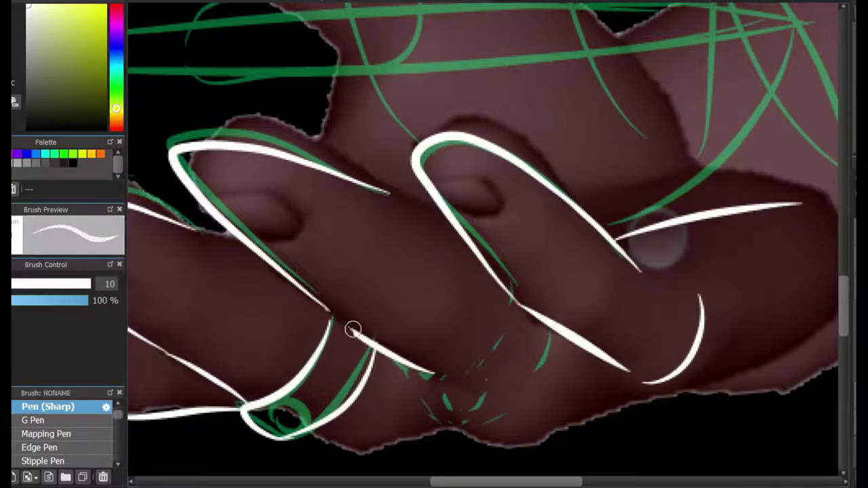
left_click_drag(353, 330, 433, 375)
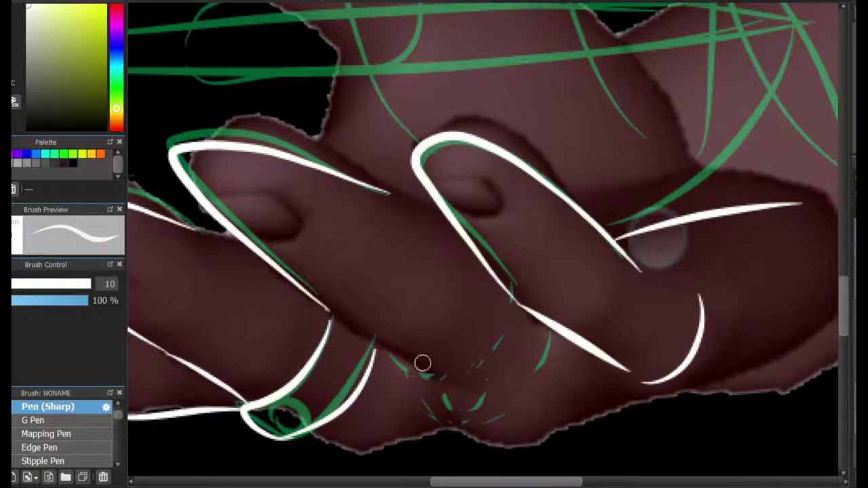
key("b")
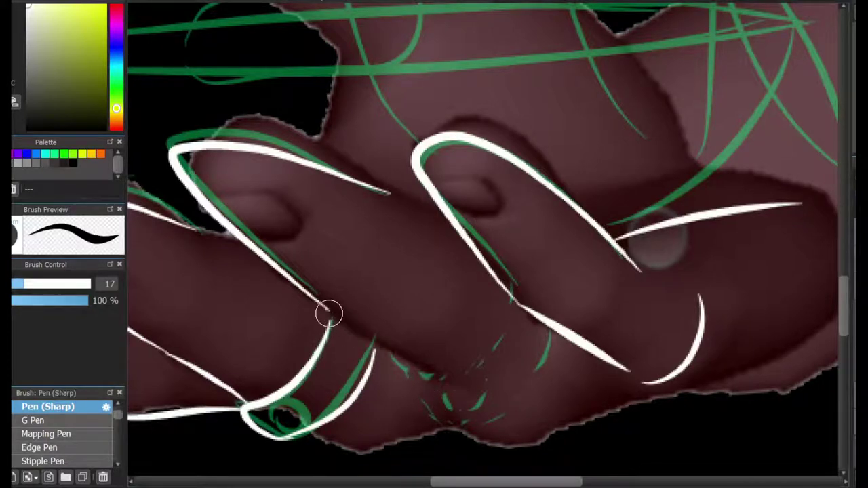
left_click_drag(329, 313, 456, 402)
Step: Ink the hand's underside in white from the ring across the knuckles and around the heel of the palm
scroll(431, 453, "right", 2)
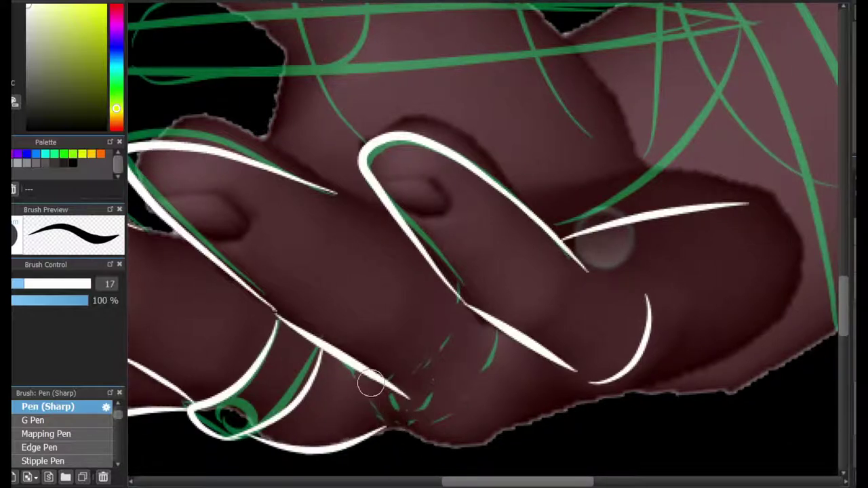
mouse_move(396, 421)
left_mouse_down()
mouse_move(546, 422)
mouse_move(794, 290)
mouse_move(782, 199)
left_mouse_up()
left_click_drag(434, 285, 768, 313)
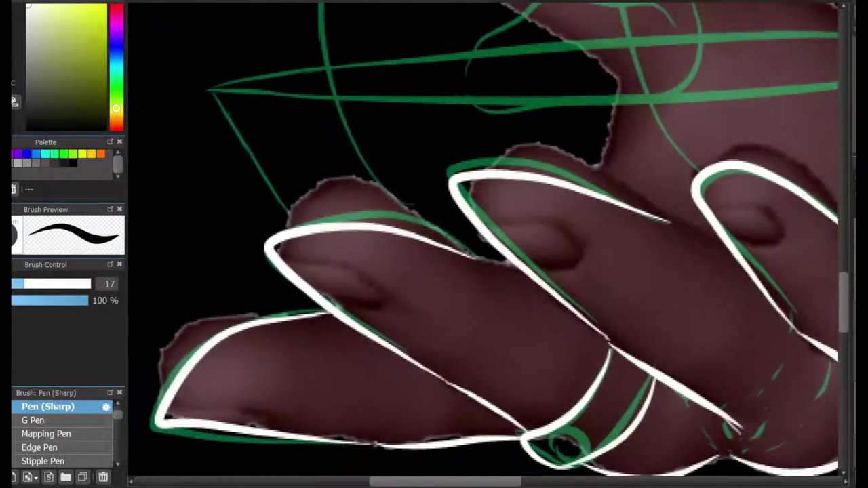
Step: Ink a pointed fingernail in white on each of the four fingers, redoing the rightmost one
scroll(494, 240, "up", 1)
left_click_drag(176, 444, 295, 447)
left_click_drag(293, 271, 399, 340)
mouse_move(477, 209)
left_mouse_down()
mouse_move(520, 240)
mouse_move(594, 273)
mouse_move(560, 298)
left_mouse_up()
mouse_move(767, 277)
left_mouse_down()
mouse_move(539, 277)
mouse_move(533, 215)
mouse_move(532, 273)
left_mouse_up()
key("ctrl+z")
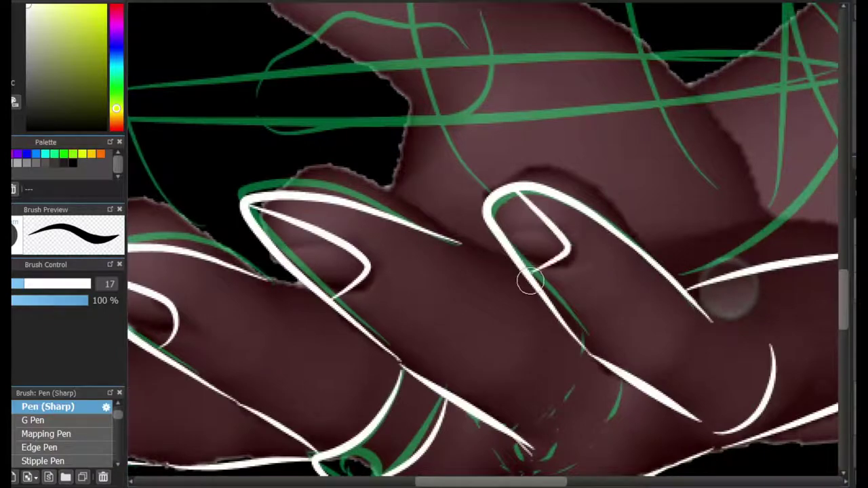
key("ctrl+z")
left_click_drag(505, 194, 531, 272)
left_click_drag(526, 482, 577, 482)
left_click_drag(844, 293, 844, 278)
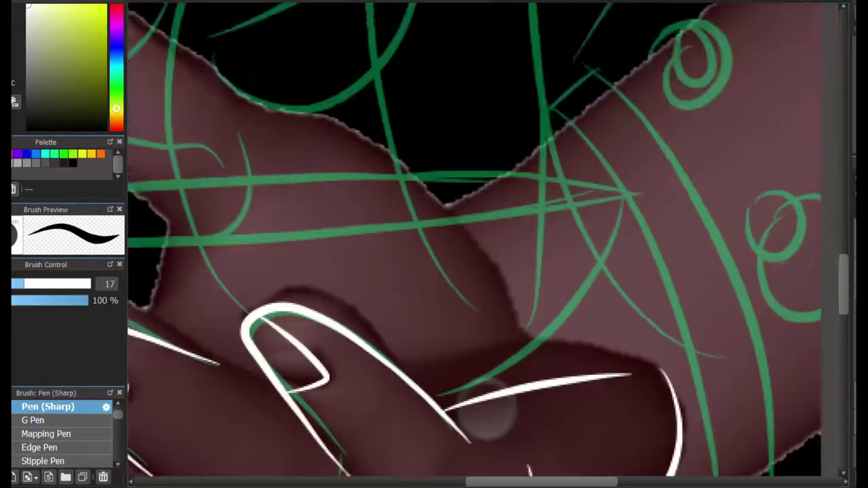
mouse_move(488, 410)
left_mouse_down()
mouse_move(336, 334)
mouse_move(406, 381)
left_mouse_up()
scroll(551, 280, "down", 1)
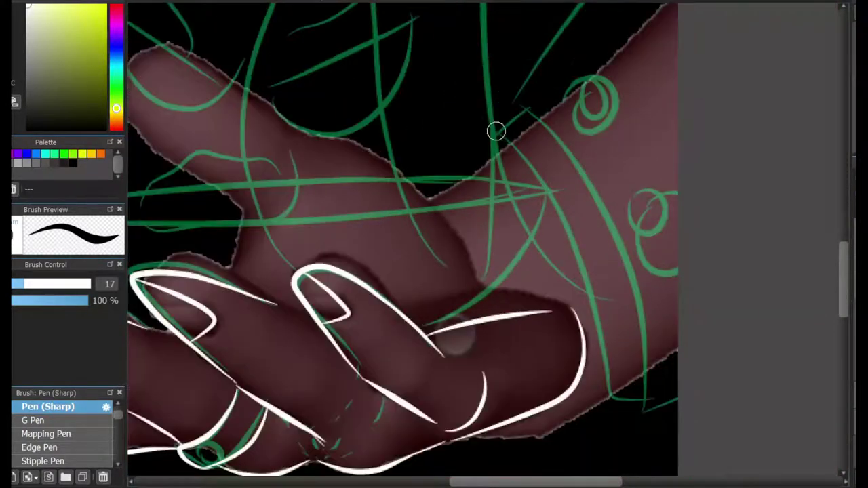
left_click_drag(496, 129, 574, 343)
key("ctrl+z")
left_click_drag(499, 137, 580, 373)
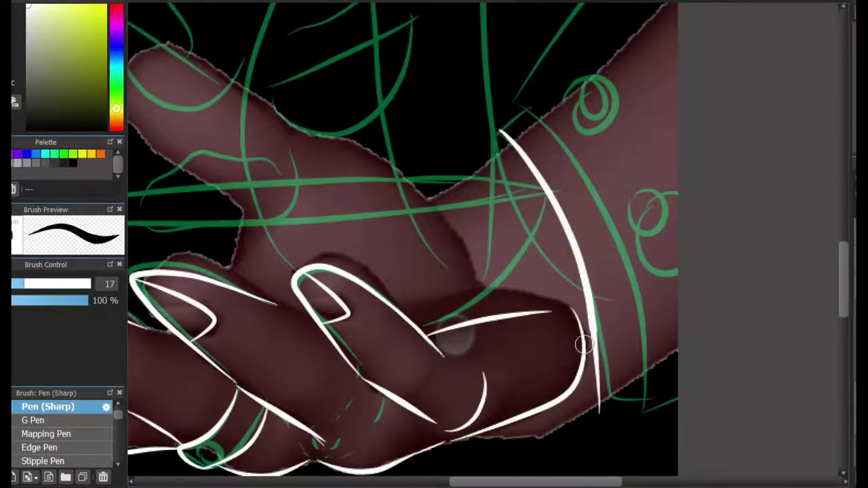
key("ctrl+z")
Step: Ink the upper contour of the palm's heel in white, redrawing it so it joins the curve beside the wrist
left_click_drag(467, 278, 566, 318)
key("ctrl+z")
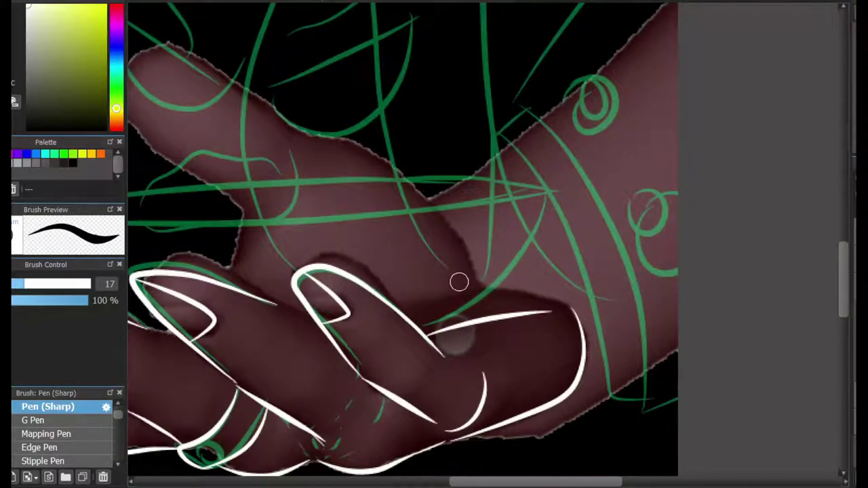
key("ctrl+z")
mouse_move(460, 282)
left_mouse_down()
mouse_move(570, 323)
mouse_move(578, 315)
left_mouse_up()
Step: Ink the sleeve cuff's front and back edges with their corners, plus the sleeve's upper edge out to the canvas border
left_click_drag(505, 139, 610, 404)
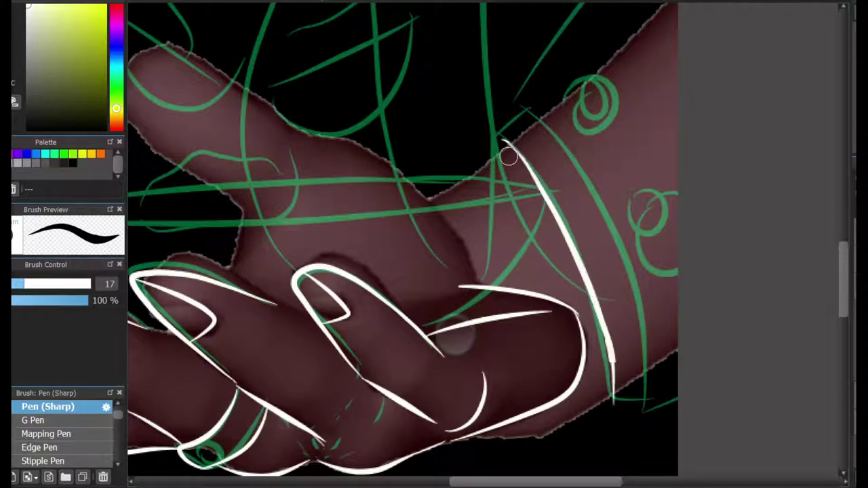
key("ctrl+z")
mouse_move(527, 107)
left_mouse_down()
mouse_move(591, 258)
mouse_move(609, 406)
mouse_move(601, 381)
left_mouse_up()
key("ctrl+z")
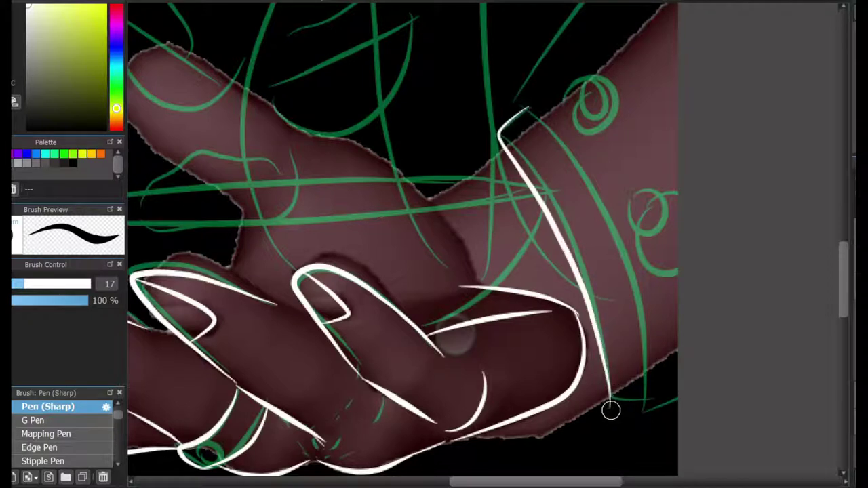
left_click_drag(522, 99, 651, 397)
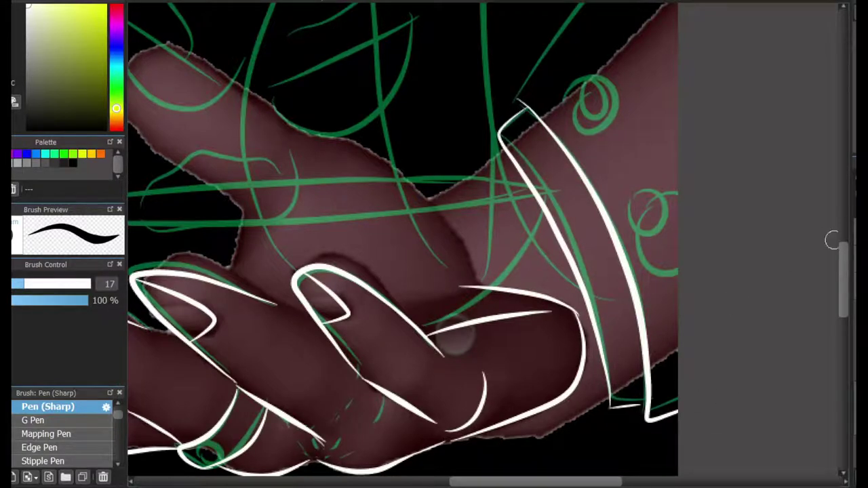
scroll(514, 208, "up", 6)
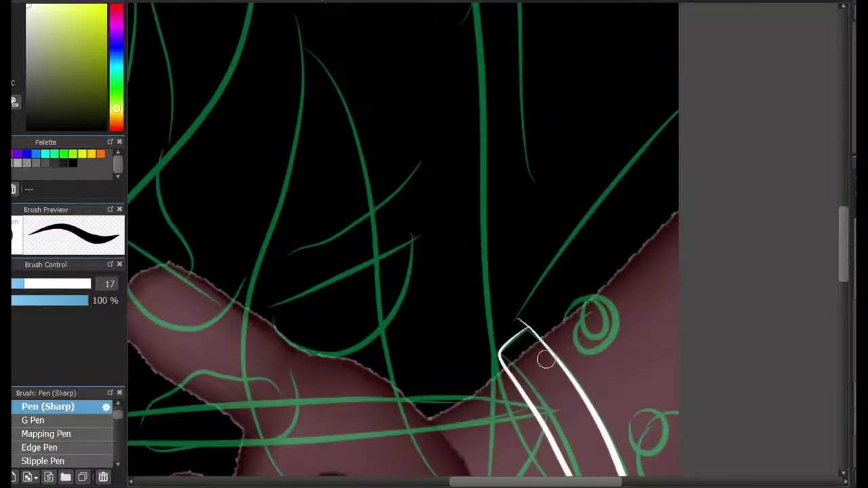
left_click_drag(520, 321, 696, 95)
Step: Ink the two round buttons on the sleeve as clean white circles, redrawing uneven ones
left_click_drag(562, 325, 590, 324)
scroll(773, 265, "down", 3)
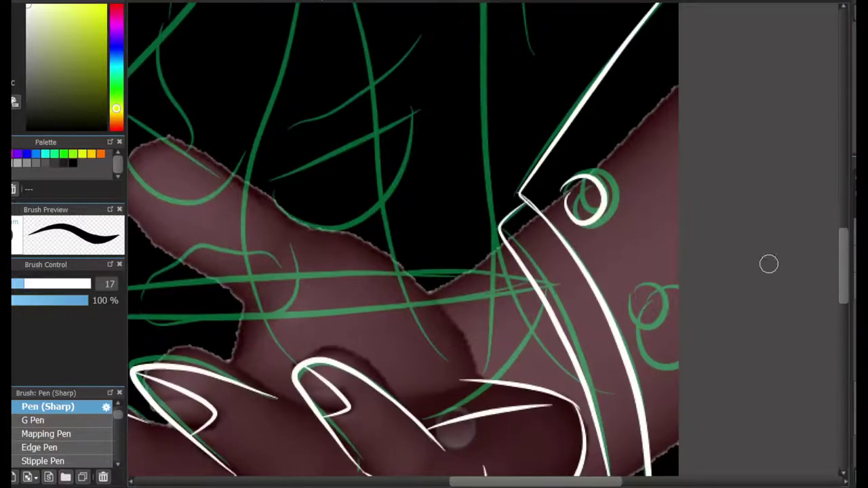
mouse_move(668, 336)
left_mouse_down()
mouse_move(632, 325)
mouse_move(637, 286)
mouse_move(646, 300)
left_mouse_up()
key("ctrl+z")
key("ctrl+z")
key("ctrl+z")
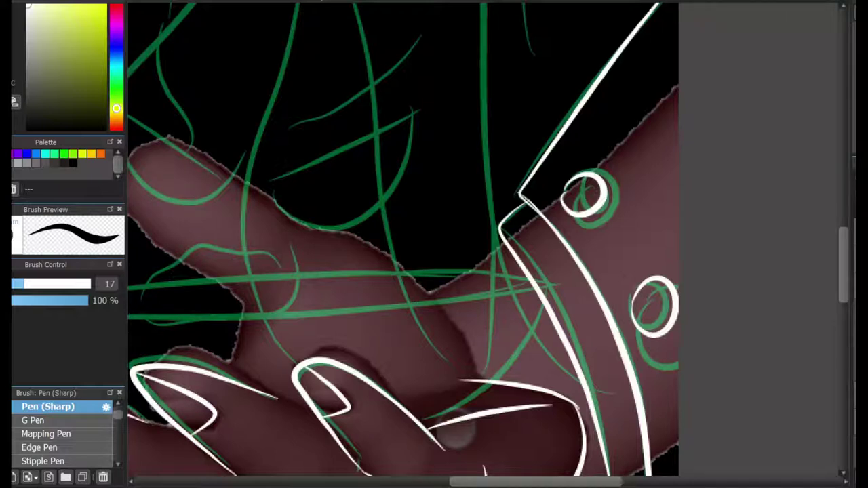
Step: Ink the bowl rim's front arc in white from its left tip to the cuff and undo the stray side strokes
scroll(531, 261, "down", 3)
scroll(528, 262, "up", 1)
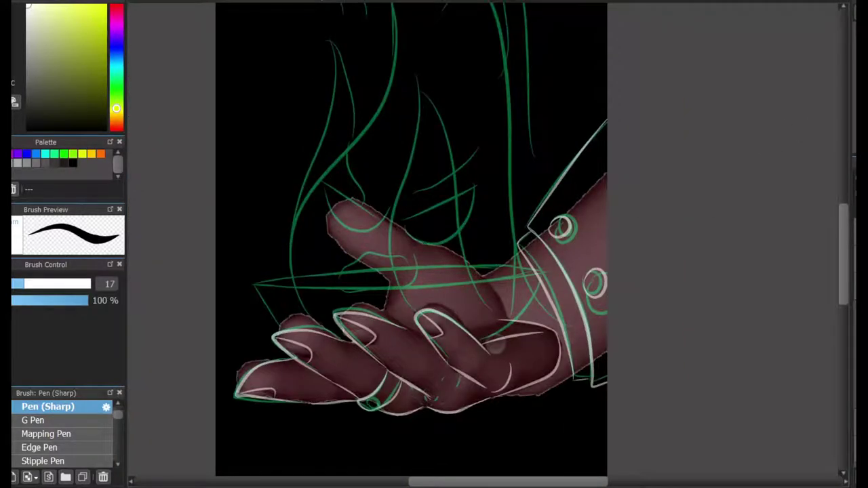
scroll(297, 346, "up", 3)
mouse_move(208, 224)
left_mouse_down()
mouse_move(471, 250)
mouse_move(617, 233)
mouse_move(373, 242)
mouse_move(764, 214)
mouse_move(702, 314)
left_mouse_up()
key("ctrl+z")
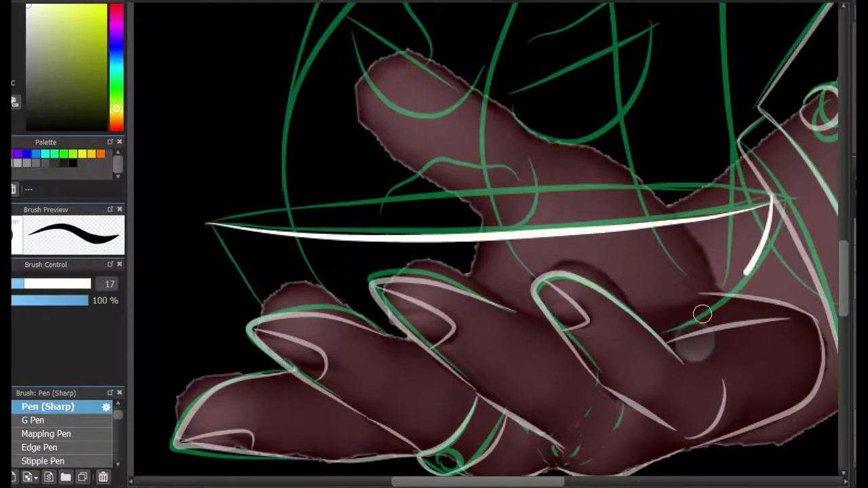
key("ctrl+z")
mouse_move(773, 196)
left_mouse_down()
mouse_move(552, 188)
mouse_move(206, 219)
mouse_move(348, 195)
mouse_move(779, 200)
left_mouse_up()
key("ctrl+z")
key("ctrl+z")
Step: Duplicate the front rim arc, flip it vertically into the bowl's back rim and dim the copy
mouse_move(210, 218)
left_mouse_down()
mouse_move(775, 199)
mouse_move(184, 171)
left_mouse_up()
key("ctrl+z")
key("ctrl+v")
key("ctrl+t")
left_click_drag(489, 198, 489, 178)
key("Return")
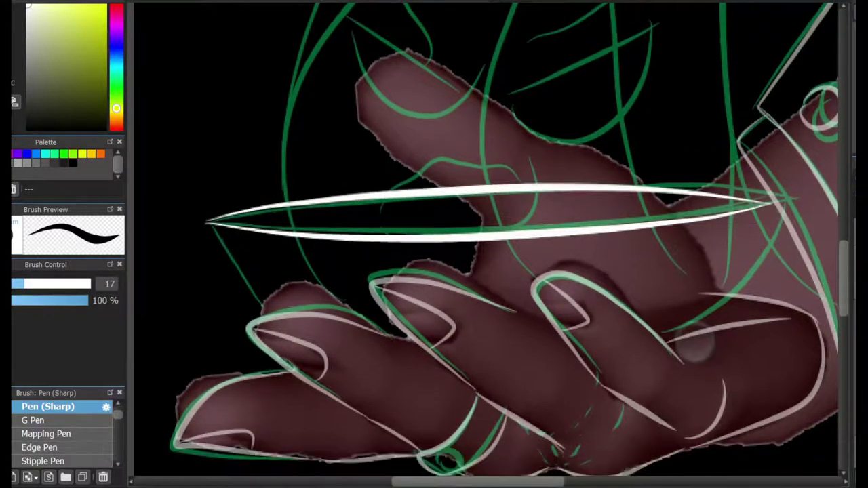
key("ctrl+e")
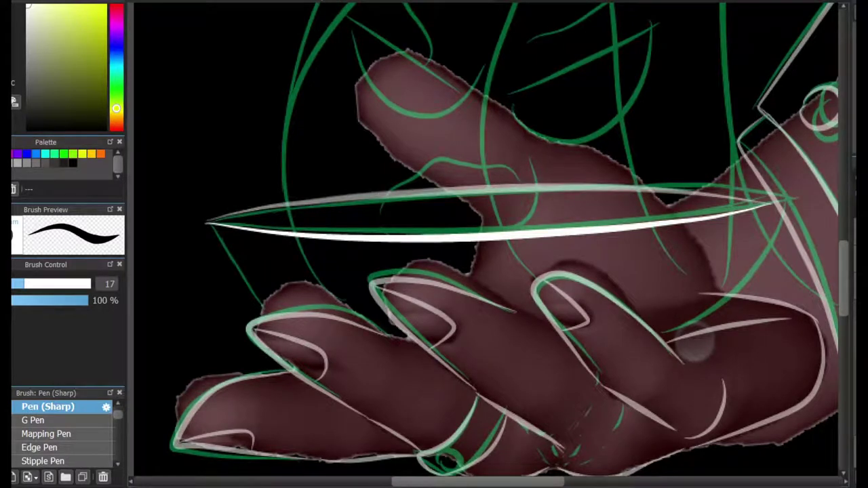
Step: Ink the bowl's left side in white from the rim's tip down to the finger below it
scroll(207, 342, "up", 1)
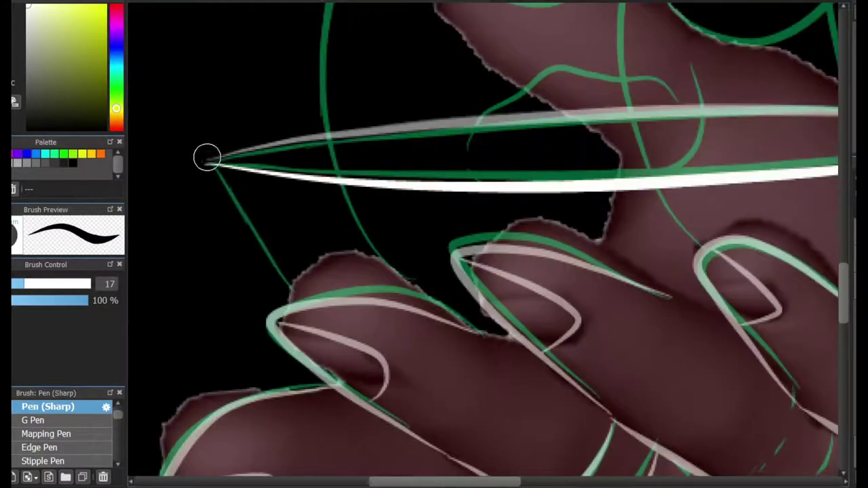
left_click_drag(209, 165, 265, 270)
key("ctrl+z")
left_click_drag(210, 164, 307, 315)
left_click_drag(423, 482, 432, 481)
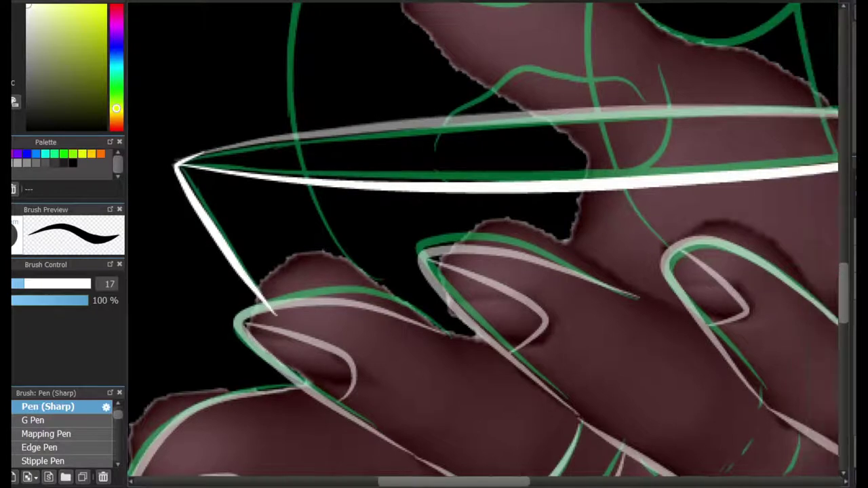
Step: Ink the bowl's right side in white from the rim down to the rightmost finger, redrawing it until the curve fits
scroll(725, 144, "right", 5)
mouse_move(720, 131)
left_mouse_down()
mouse_move(629, 280)
mouse_move(606, 296)
mouse_move(749, 172)
mouse_move(609, 337)
left_mouse_up()
key("ctrl+z")
key("ctrl+z")
left_click_drag(591, 270, 623, 286)
key("ctrl+z")
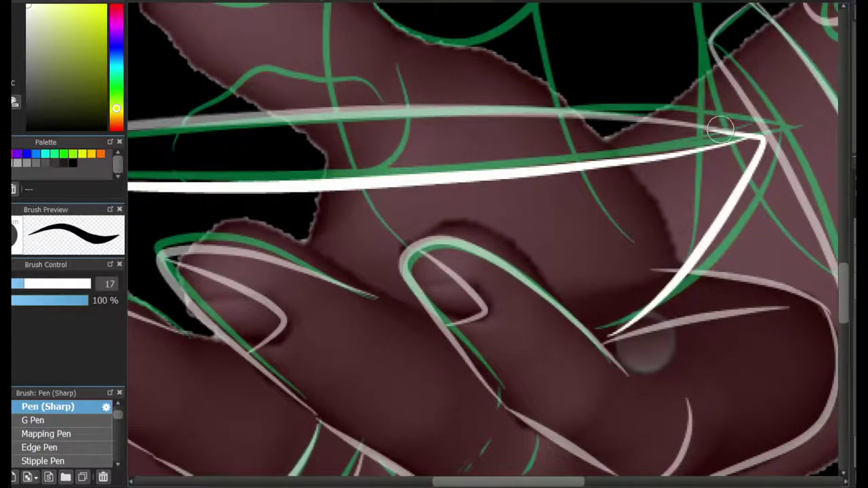
key("ctrl+z")
mouse_move(709, 129)
left_mouse_down()
mouse_move(564, 357)
mouse_move(758, 133)
mouse_move(601, 355)
left_mouse_up()
key("ctrl+z")
key("e")
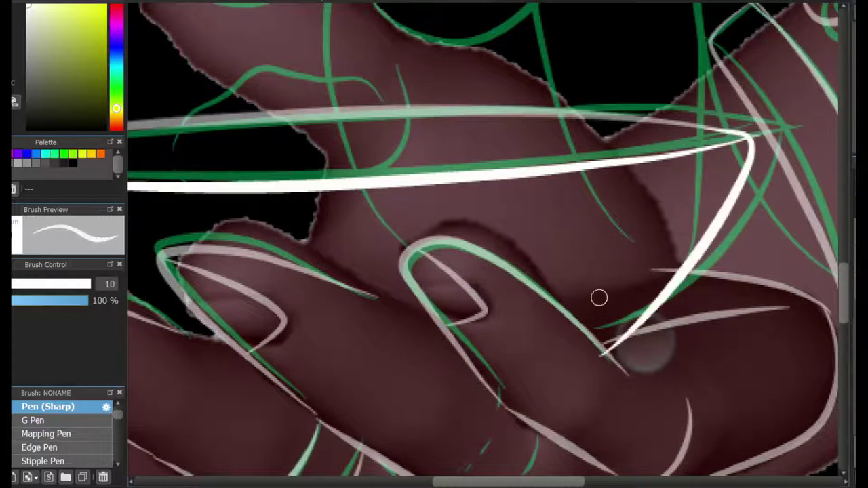
key("b")
key("ctrl+z")
mouse_move(706, 129)
left_mouse_down()
mouse_move(661, 330)
mouse_move(605, 354)
left_mouse_up()
key("ctrl+z")
mouse_move(700, 127)
left_mouse_down()
mouse_move(727, 206)
mouse_move(571, 355)
left_mouse_up()
key("e")
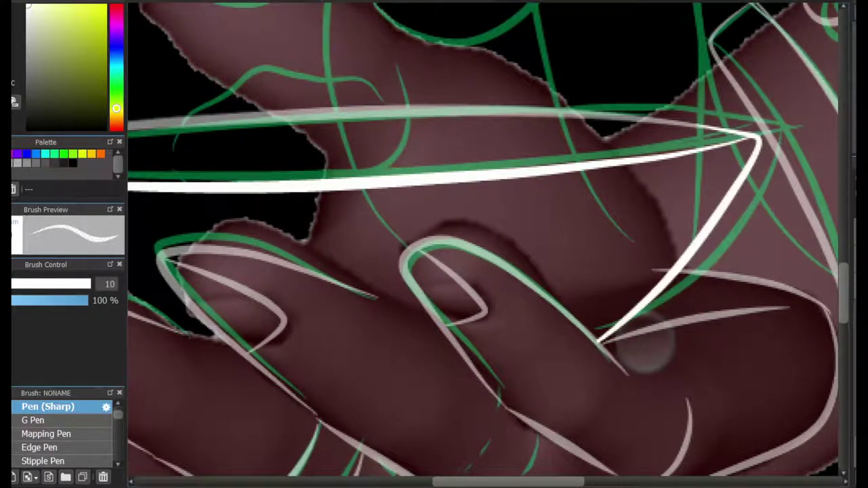
left_click_drag(508, 483, 447, 483)
key("b")
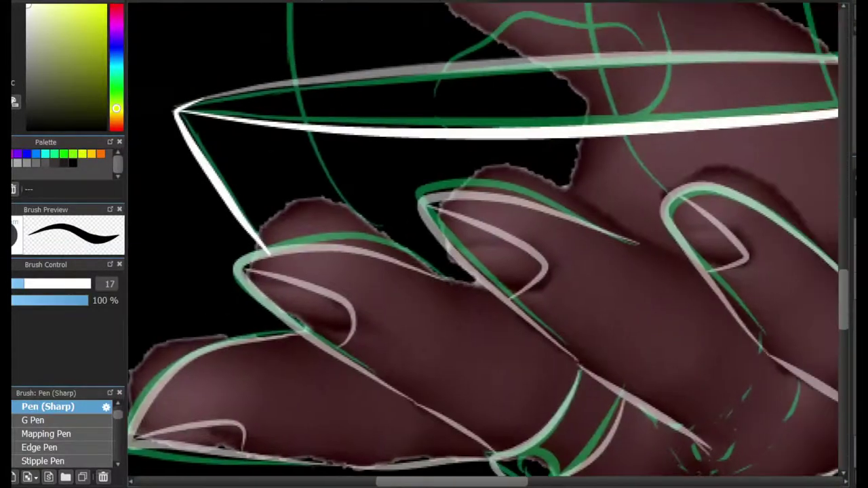
mouse_move(475, 231)
left_mouse_down()
mouse_move(452, 82)
mouse_move(483, 353)
mouse_move(392, 459)
left_mouse_up()
mouse_move(475, 27)
left_mouse_down()
mouse_move(415, 468)
mouse_move(489, 27)
mouse_move(553, 110)
left_mouse_up()
scroll(829, 273, "up", 5)
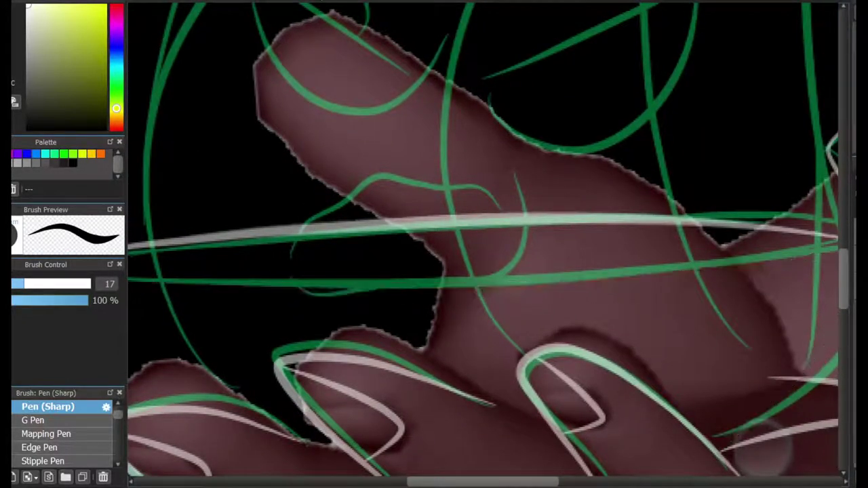
scroll(668, 270, "down", 2)
scroll(667, 270, "up", 2)
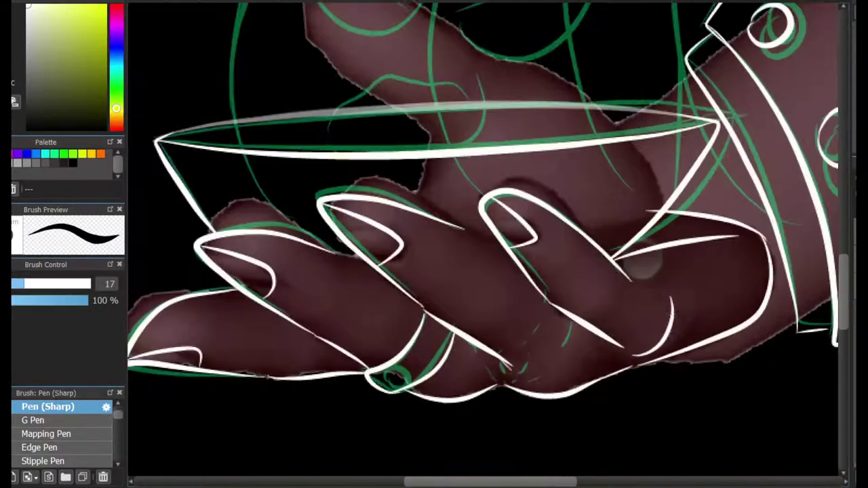
Step: Ink the wrist's lower edge in white from the heel of the palm to the cuff, redrawing until it joins smoothly
scroll(719, 394, "up", 4)
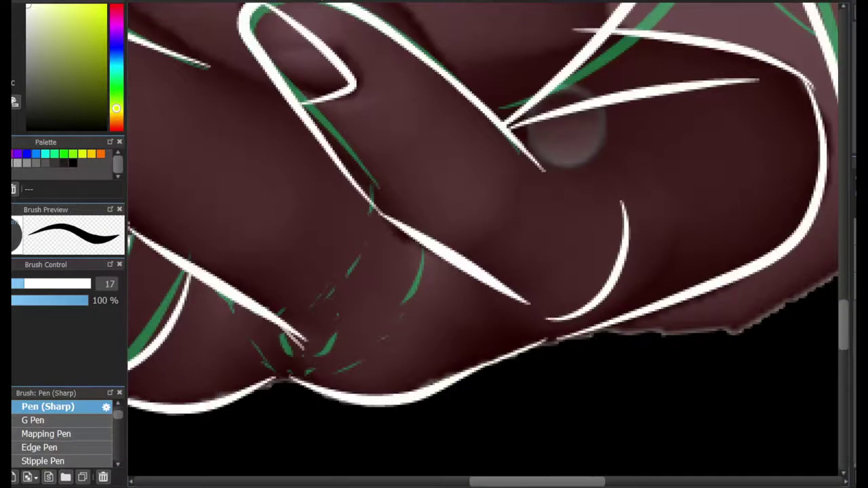
left_click_drag(536, 482, 570, 481)
left_click_drag(407, 331, 696, 231)
key("ctrl+z")
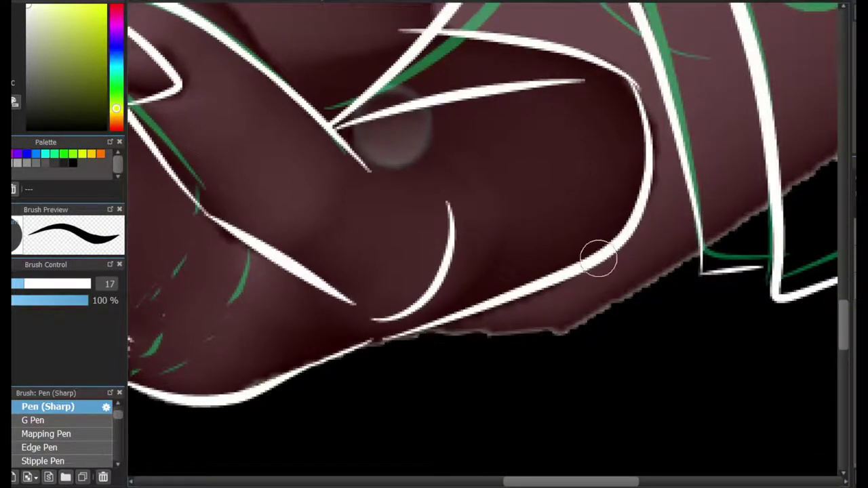
left_click_drag(572, 263, 701, 221)
key("ctrl+z")
left_click_drag(556, 278, 694, 218)
key("ctrl+z")
left_click_drag(571, 273, 690, 215)
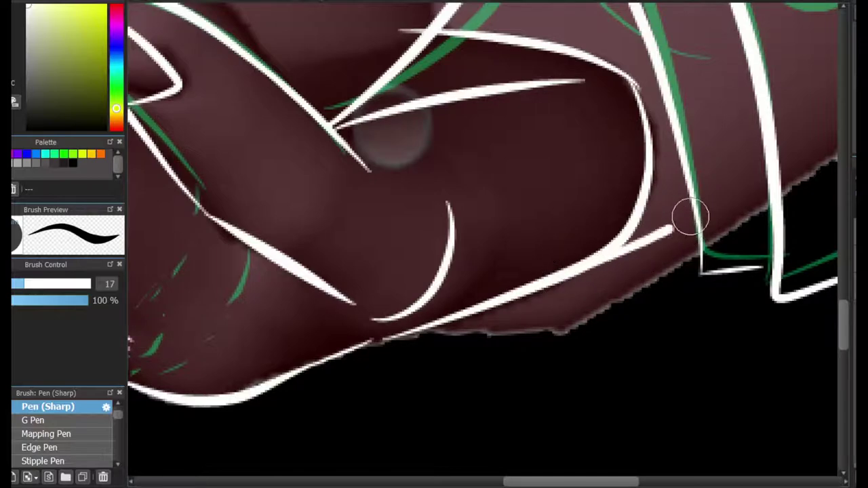
Step: Extend the wrist's lower edge in white until it meets the sleeve cuff, retrying the stroke as needed
left_click_drag(645, 240, 692, 218)
key("ctrl+z")
key("ctrl+z")
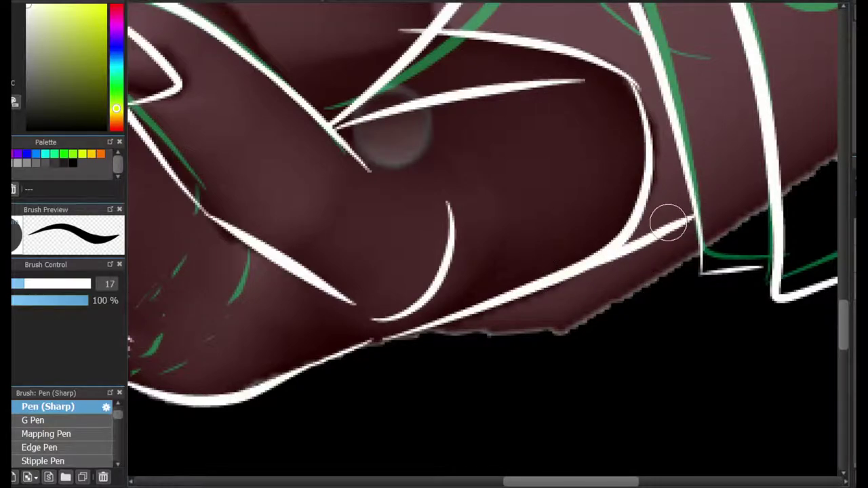
Step: Switch to red and ink the two curved sides of the pointed inner flame rising from the bowl
scroll(669, 222, "down", 6)
scroll(622, 82, "up", 2)
mouse_move(622, 81)
left_mouse_down()
mouse_move(657, 227)
mouse_move(595, 246)
left_mouse_up()
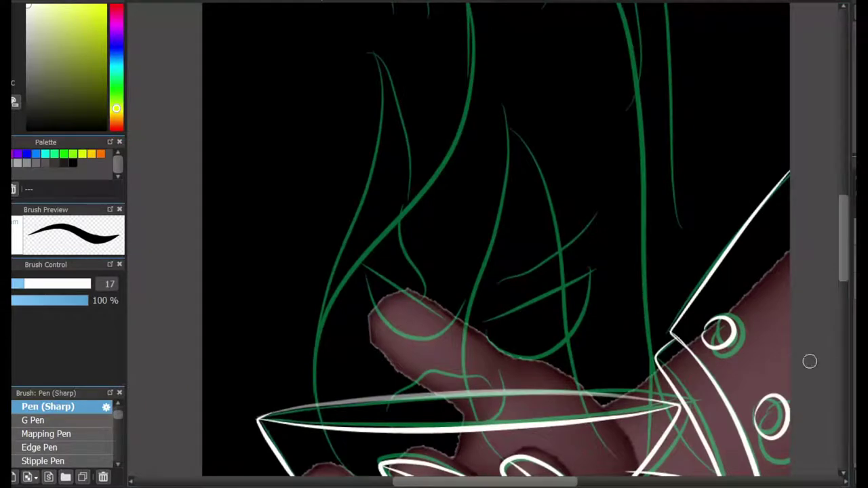
left_click(3, 154)
scroll(494, 250, "down", 4)
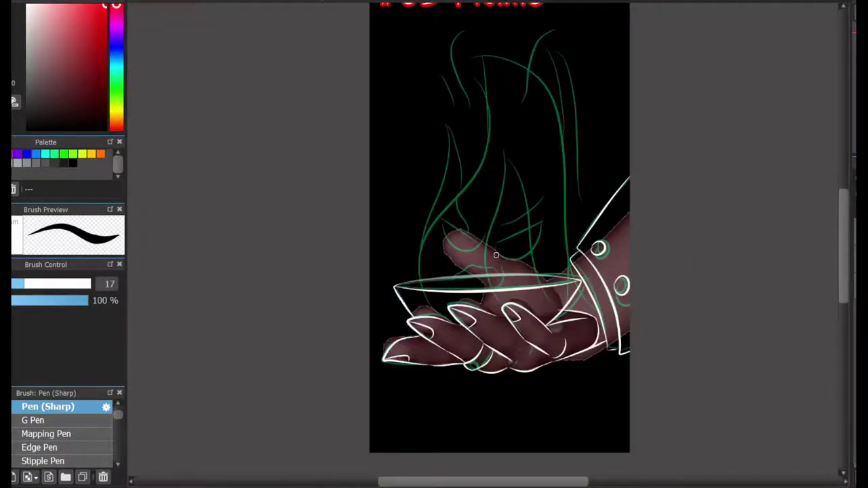
left_click_drag(634, 213, 615, 270)
scroll(478, 344, "up", 1)
key("ctrl+z")
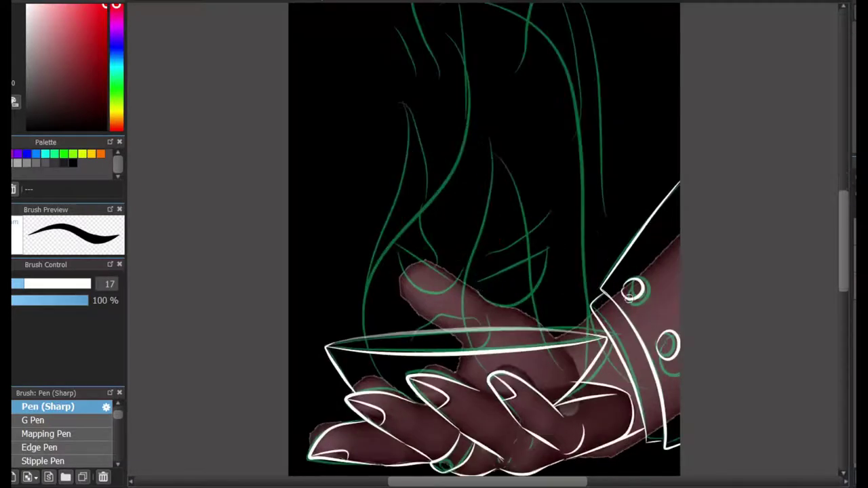
scroll(631, 293, "up", 3)
left_click_drag(534, 263, 562, 420)
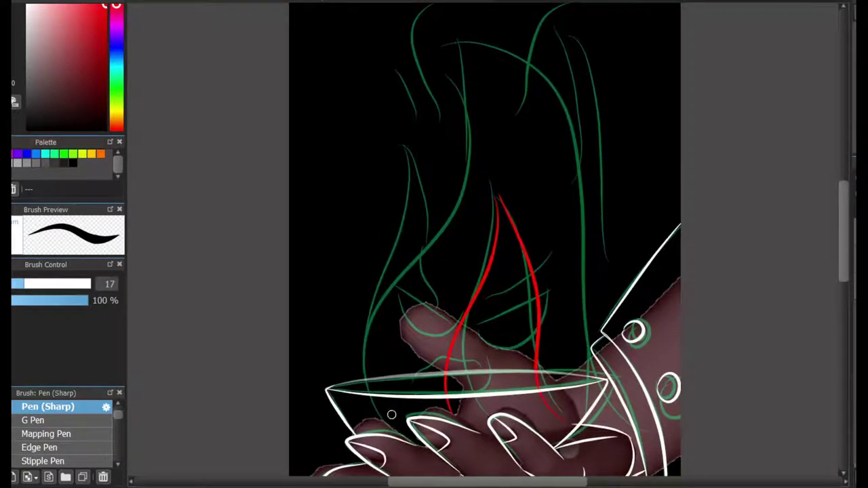
Step: Ink the large outer flame in red, from the bowl up to the left tip, through a deep dip, to a second tip on the right
left_click_drag(393, 415, 464, 51)
mouse_move(463, 44)
left_mouse_down()
mouse_move(481, 59)
mouse_move(580, 383)
mouse_move(540, 217)
mouse_move(563, 303)
left_mouse_up()
key("ctrl+z")
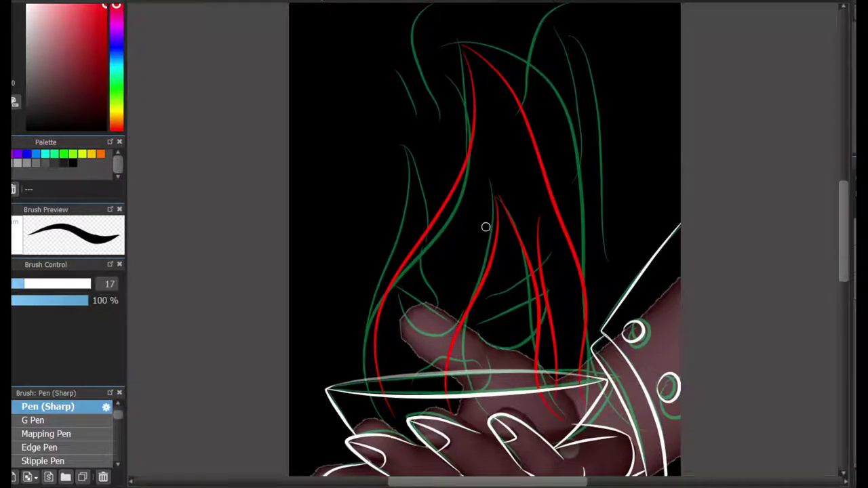
key("ctrl+z")
key("ctrl+z")
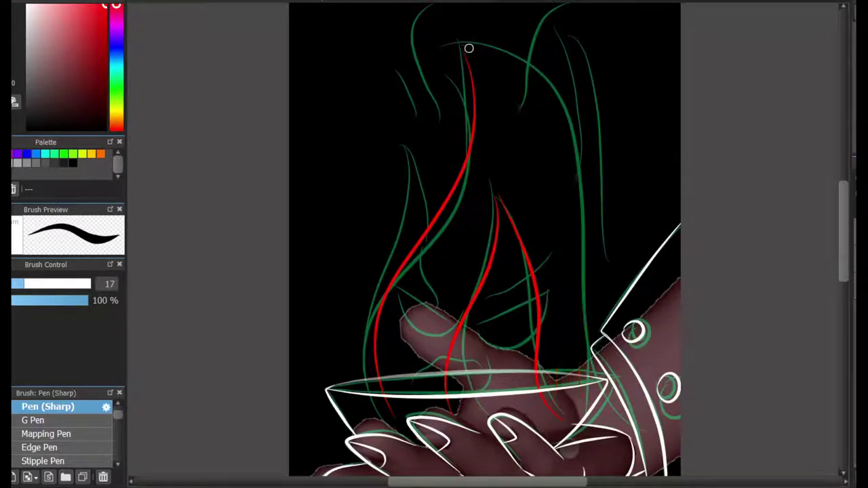
mouse_move(465, 48)
left_mouse_down()
mouse_move(588, 42)
mouse_move(576, 306)
mouse_move(558, 366)
left_mouse_up()
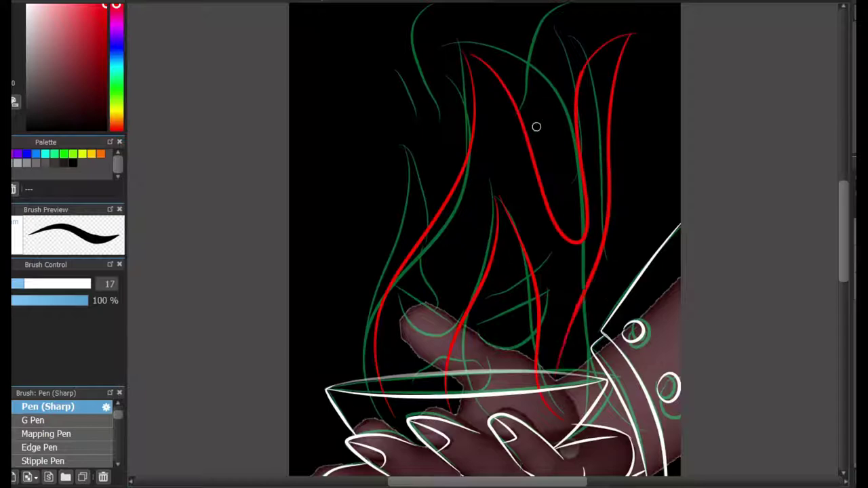
Step: Ink a small two-stroke flame in red inside the dip between the outer flame's two tips
mouse_move(551, 38)
left_mouse_down()
mouse_move(564, 189)
mouse_move(557, 124)
left_mouse_up()
key("ctrl+z")
key("ctrl+z")
scroll(551, 135, "up", 2)
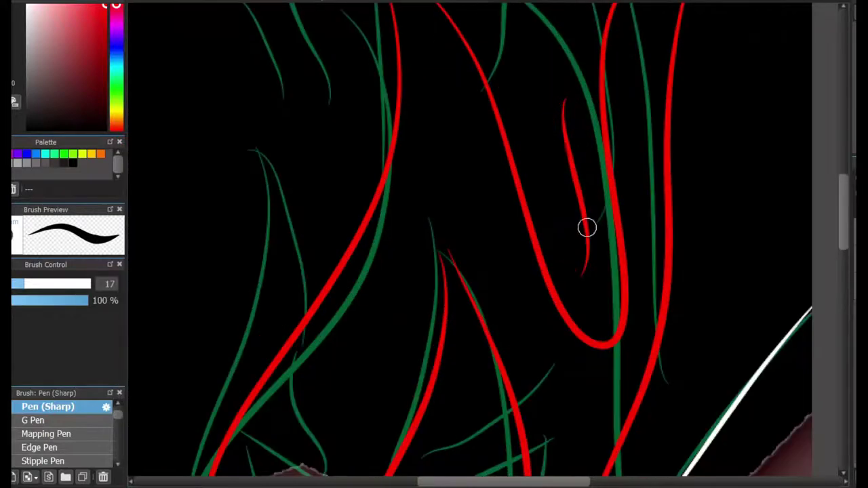
key("ctrl+z")
mouse_move(582, 163)
left_mouse_down()
mouse_move(575, 292)
mouse_move(550, 194)
mouse_move(571, 280)
left_mouse_up()
key("ctrl+z")
scroll(592, 190, "up", 3)
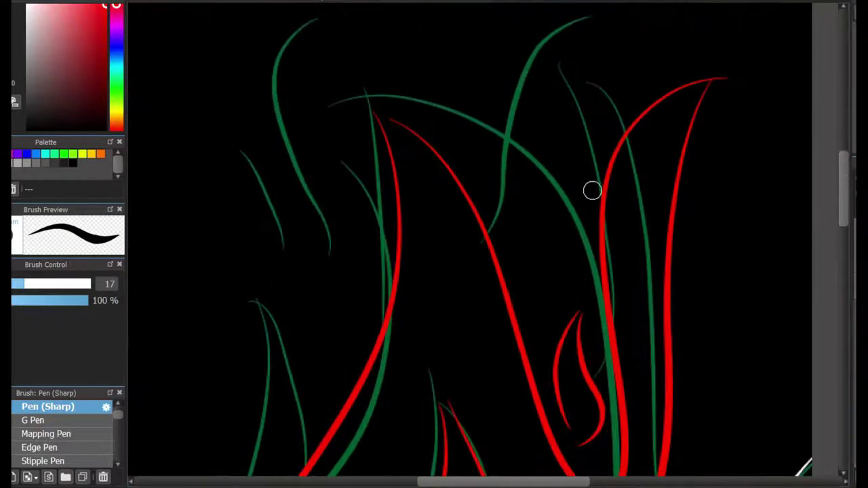
Step: Ink a small detached wavy flame in red to the left of the outer flame's upper edge
scroll(262, 428, "down", 5)
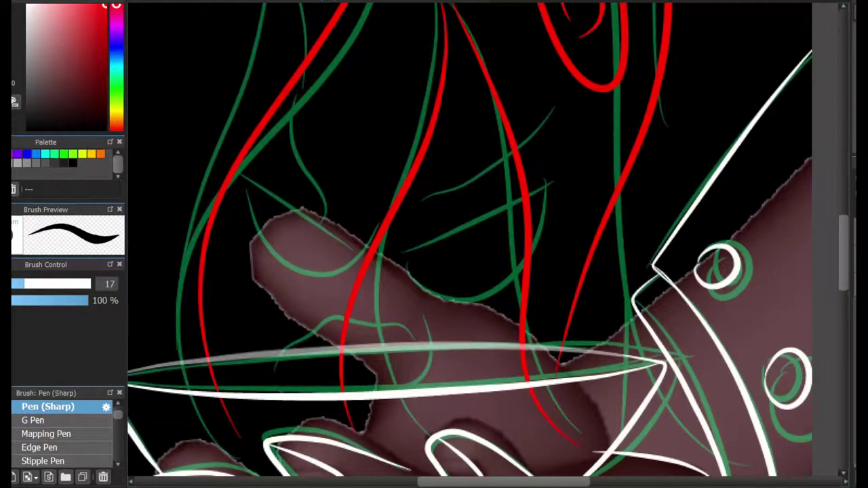
scroll(262, 428, "up", 6)
mouse_move(287, 450)
left_mouse_down()
mouse_move(301, 249)
mouse_move(303, 261)
left_mouse_up()
key("ctrl+z")
mouse_move(298, 436)
left_mouse_down()
mouse_move(303, 261)
mouse_move(296, 434)
left_mouse_up()
key("ctrl+z")
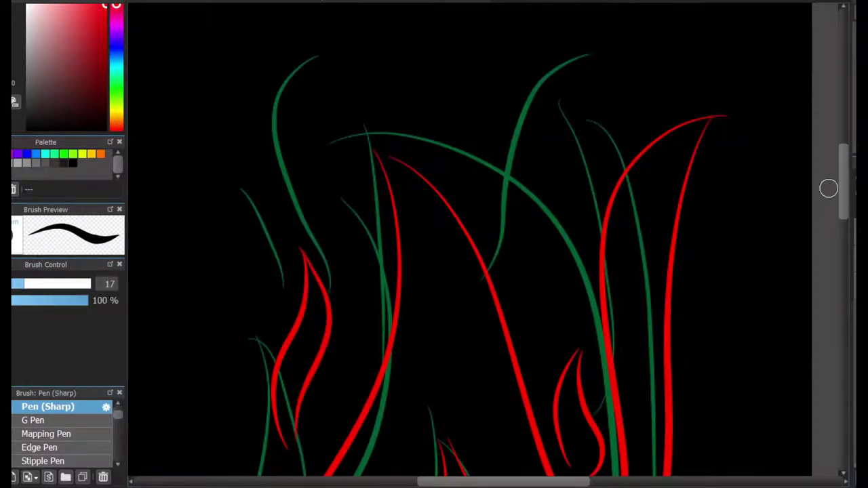
Step: Ink a tall detached wavy flame in red above the dip between the outer flame's two tips
scroll(829, 189, "down", 5)
scroll(829, 189, "up", 6)
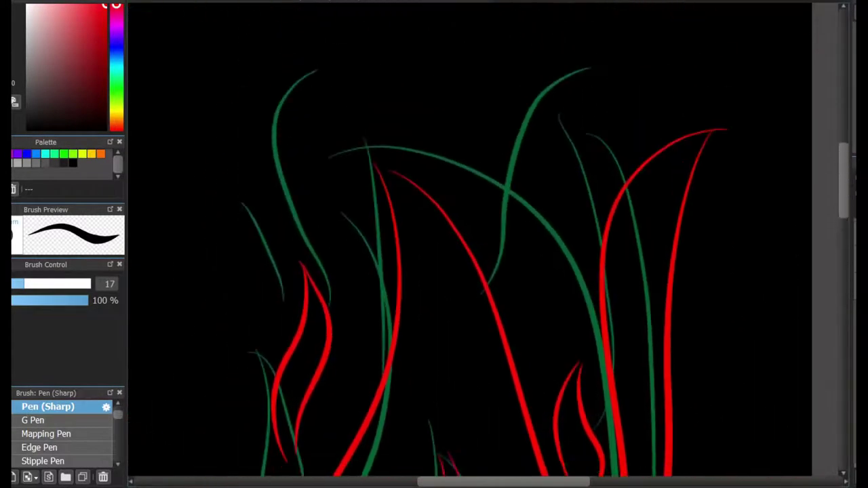
mouse_move(844, 181)
left_mouse_down()
mouse_move(844, 261)
mouse_move(844, 182)
left_mouse_up()
left_click_drag(547, 295, 563, 228)
key("ctrl+z")
mouse_move(535, 325)
left_mouse_down()
mouse_move(546, 117)
mouse_move(510, 80)
left_mouse_up()
left_click_drag(511, 80, 543, 323)
left_click_drag(570, 286, 616, 291)
key("ctrl+z")
Step: Ink a small pointed flame in red at each end of the bowl's rim, redrawing strokes until they fit
left_click_drag(844, 180, 844, 265)
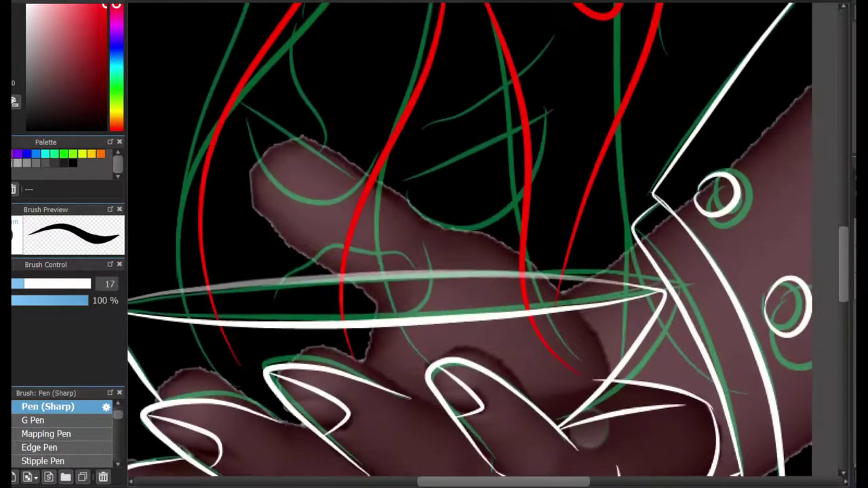
scroll(470, 240, "up", 5)
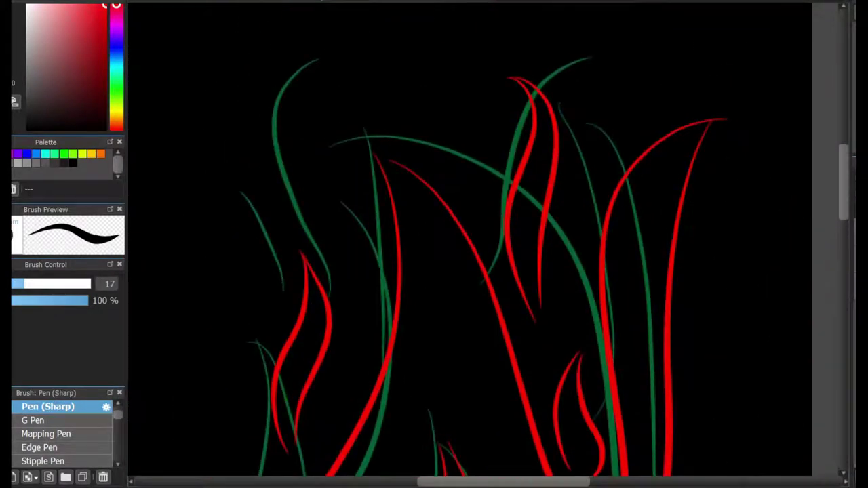
scroll(621, 261, "down", 5)
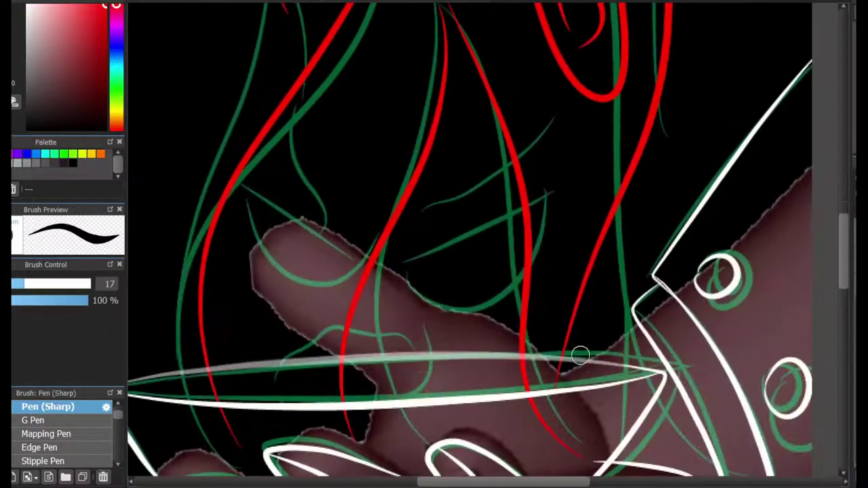
key("ctrl+z")
left_click_drag(482, 481, 440, 481)
left_click_drag(318, 425, 281, 270)
mouse_move(283, 275)
left_mouse_down()
mouse_move(338, 425)
mouse_move(296, 279)
left_mouse_up()
key("ctrl+z")
key("ctrl+z")
key("ctrl+z")
left_click_drag(349, 425, 326, 272)
left_click_drag(325, 270, 325, 408)
key("ctrl+z")
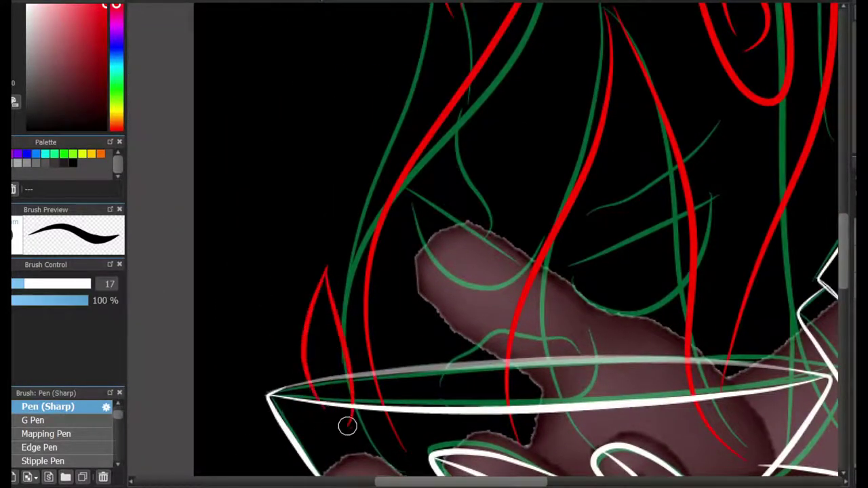
scroll(487, 468, "right", 2)
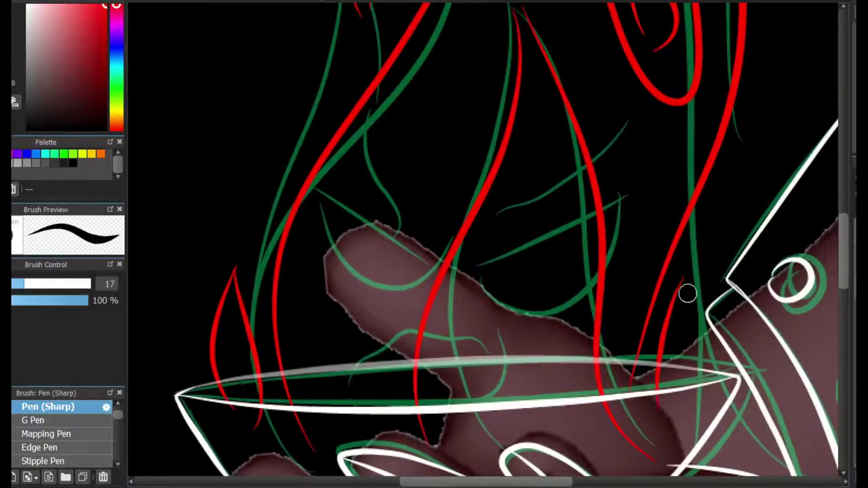
scroll(490, 223, "up", 6)
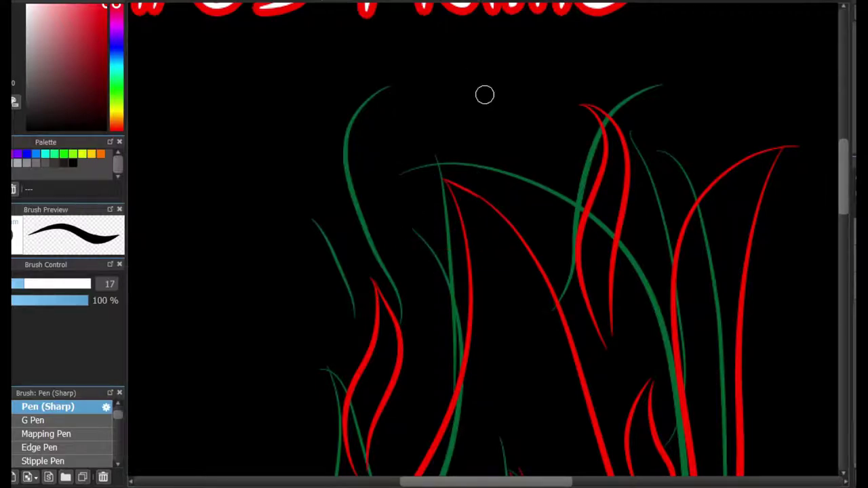
Step: Ink the flame character's two curved eyebrows in red, redrawing each until the slant fits
scroll(717, 178, "down", 6)
scroll(665, 163, "up", 6)
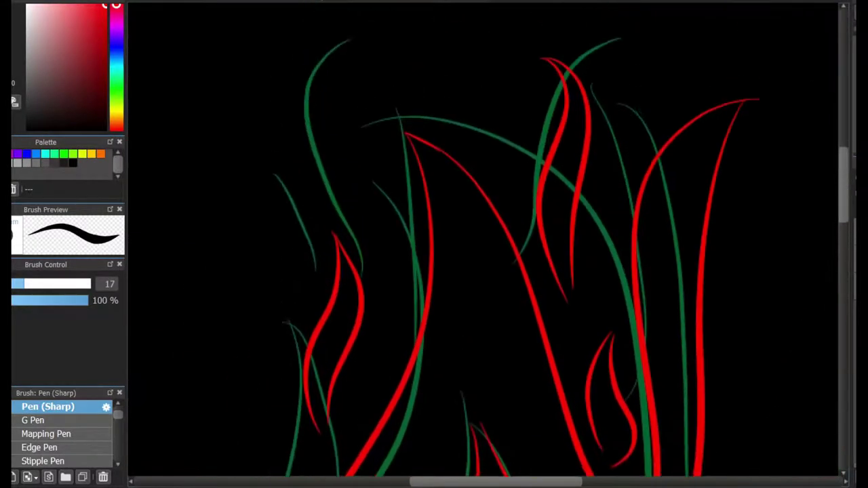
scroll(624, 153, "down", 6)
left_click_drag(611, 150, 625, 137)
key("ctrl+z")
left_click_drag(494, 241, 635, 169)
key("ctrl+z")
left_click_drag(500, 196, 632, 109)
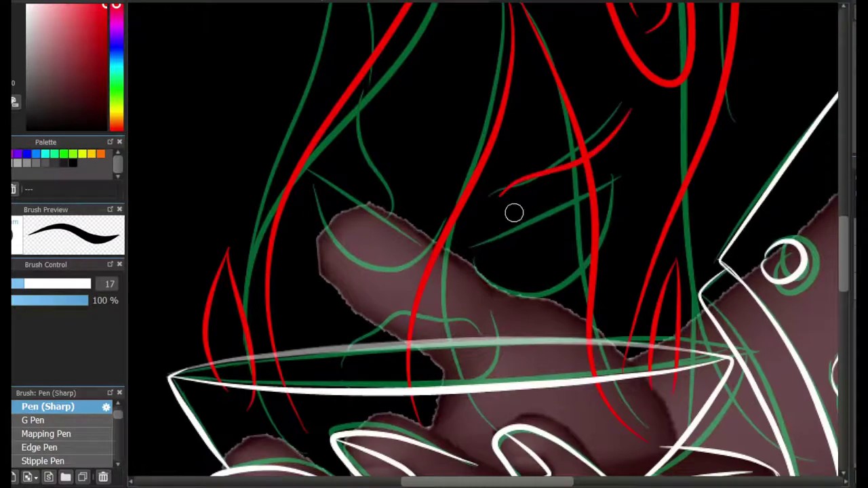
left_click_drag(407, 205, 370, 102)
key("ctrl+z")
Step: Ink the character's slanted eyes and mouth in red and hide the green sketch and hand reference
left_click_drag(535, 205, 560, 196)
key("ctrl+z")
left_click_drag(487, 237, 568, 187)
key("ctrl+z")
mouse_move(482, 266)
left_mouse_down()
mouse_move(535, 242)
mouse_move(570, 212)
left_mouse_up()
left_click_drag(482, 270, 576, 221)
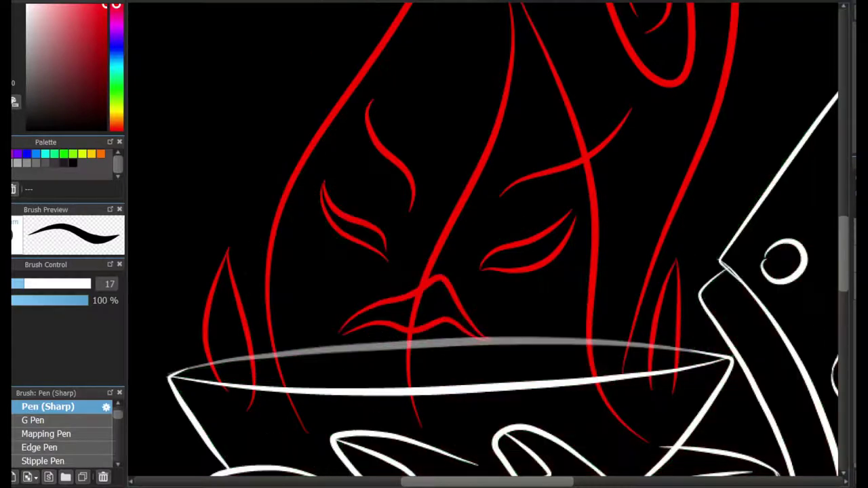
Step: Add single wavy accent strokes in red above the small flame in the dip and left of the outer flame's left tip
mouse_move(844, 262)
left_mouse_down()
mouse_move(844, 308)
mouse_move(844, 190)
left_mouse_up()
mouse_move(596, 322)
left_mouse_down()
mouse_move(629, 258)
mouse_move(658, 120)
left_mouse_up()
key("ctrl+z")
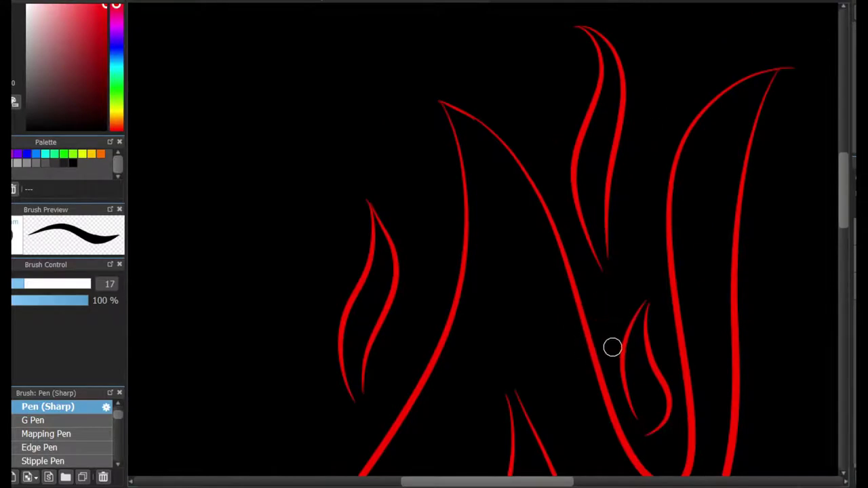
key("ctrl+z")
mouse_move(612, 347)
left_mouse_down()
mouse_move(655, 186)
mouse_move(645, 170)
left_mouse_up()
left_click_drag(400, 106, 420, 334)
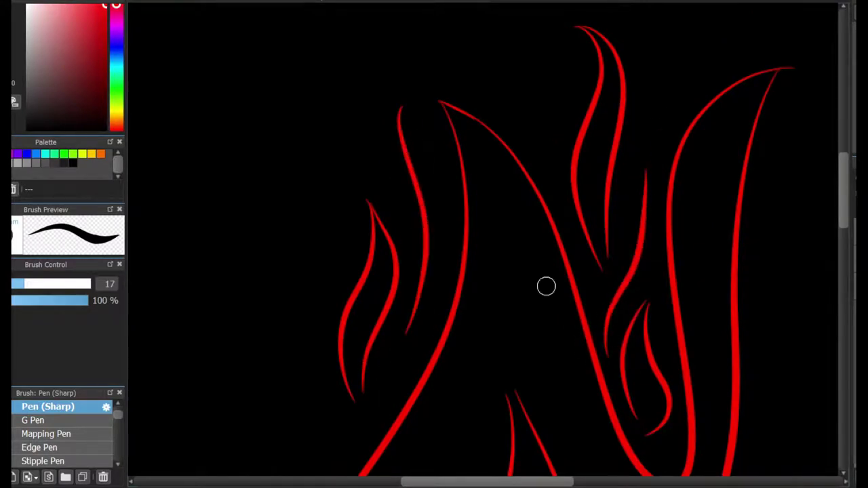
Step: Add a short curved accent stroke in red beside each small flame at the bowl's rim
left_click_drag(844, 178, 844, 245)
left_click_drag(198, 249, 222, 149)
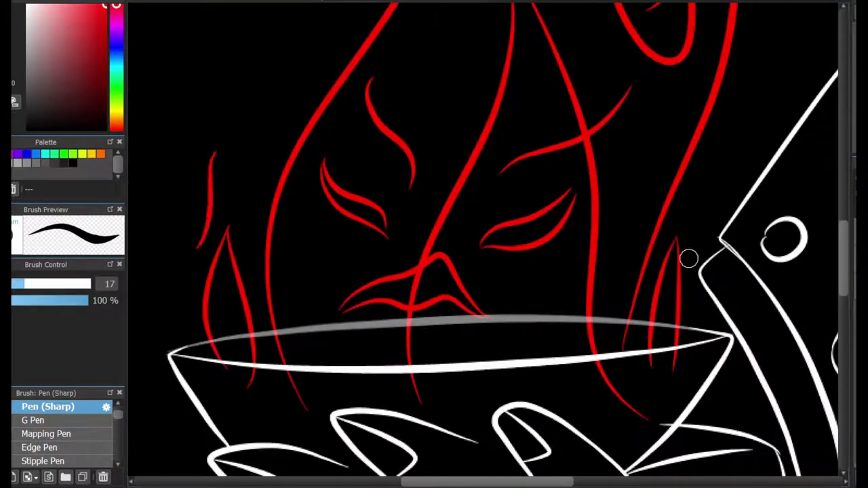
left_click_drag(689, 258, 712, 175)
Step: Close the small gaps at the corners of the eyes with fine red strokes
scroll(823, 256, "down", 3)
scroll(493, 319, "up", 7)
scroll(492, 319, "down", 3)
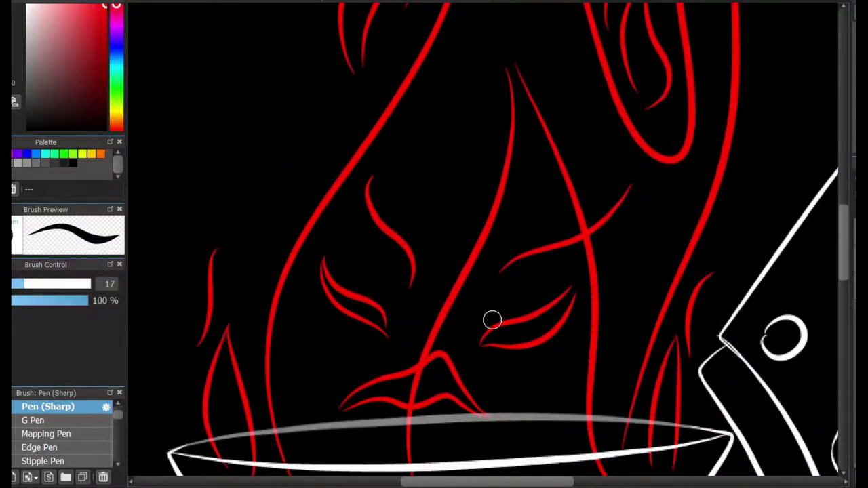
scroll(505, 299, "up", 5)
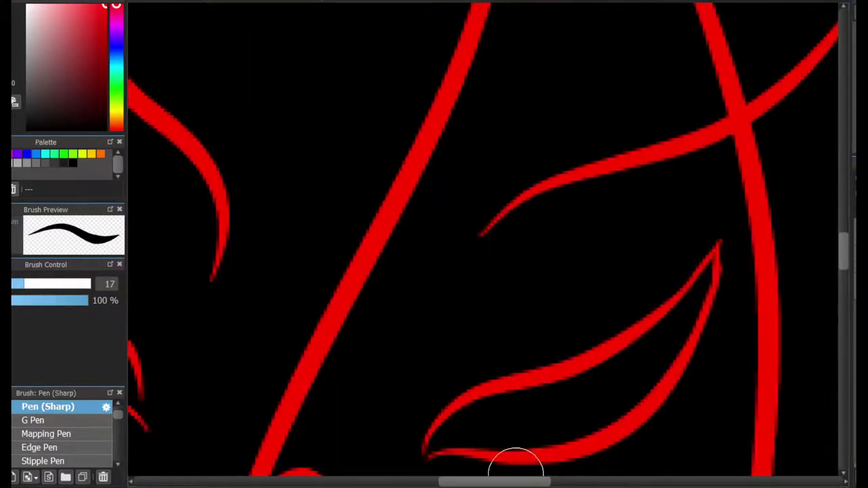
scroll(516, 465, "down", 2)
scroll(473, 339, "down", 3)
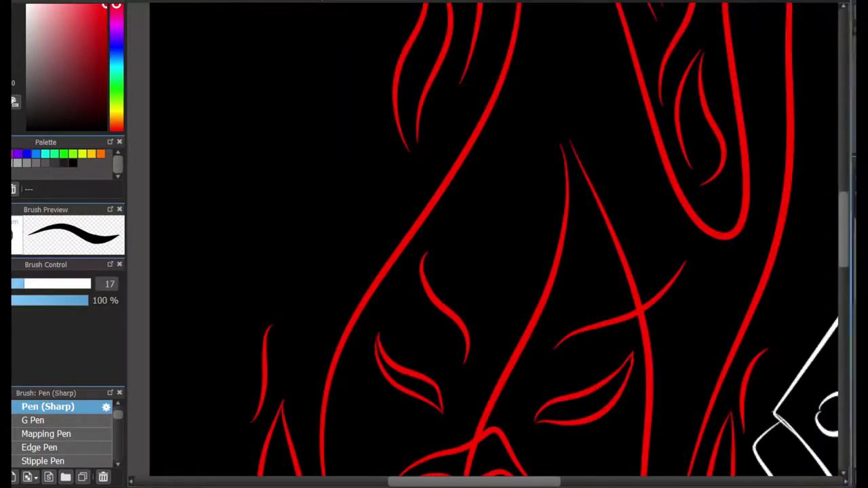
Step: Erase the inner flame's line where it crosses the mouth and join the mouth's open left corner in red
left_click_drag(475, 367, 448, 269)
scroll(466, 407, "up", 2)
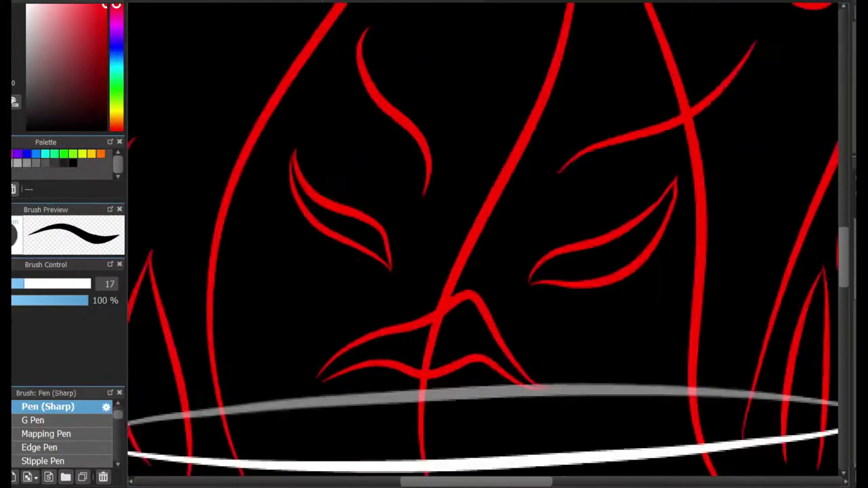
scroll(466, 408, "up", 1)
key("e")
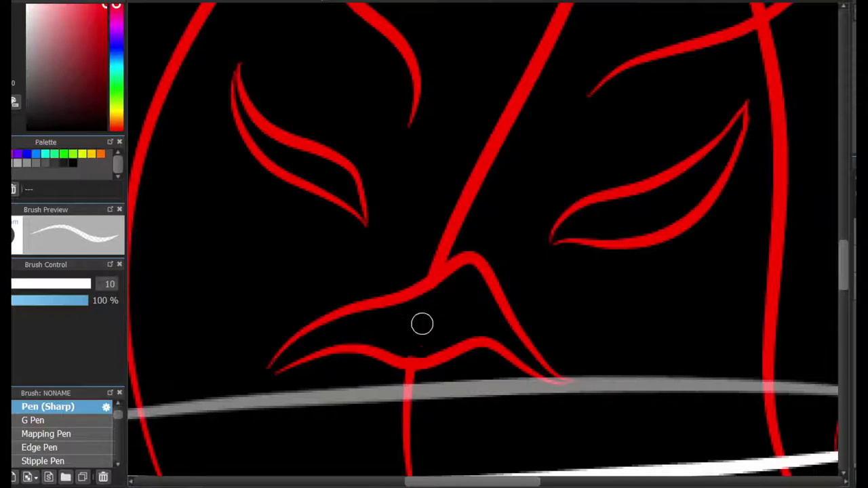
key("e")
scroll(522, 373, "up", 2)
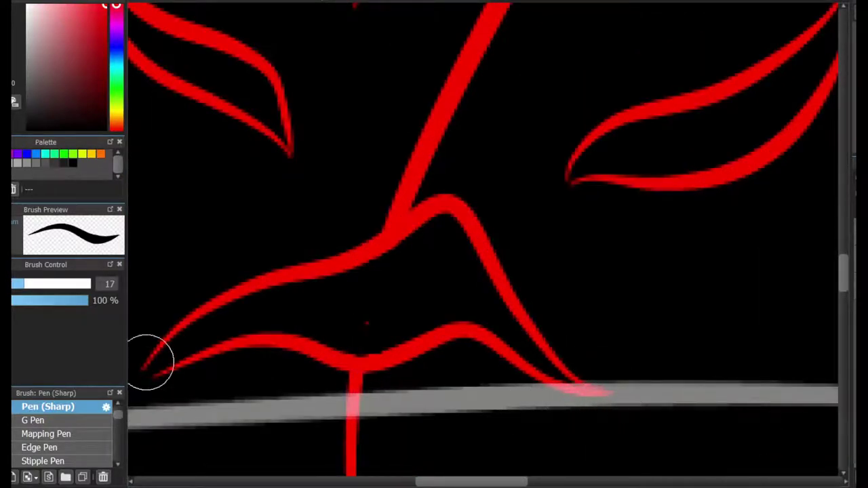
Step: Erase the bowl's grey back rim between the two sides of the small flame at the rim's left end
key("e")
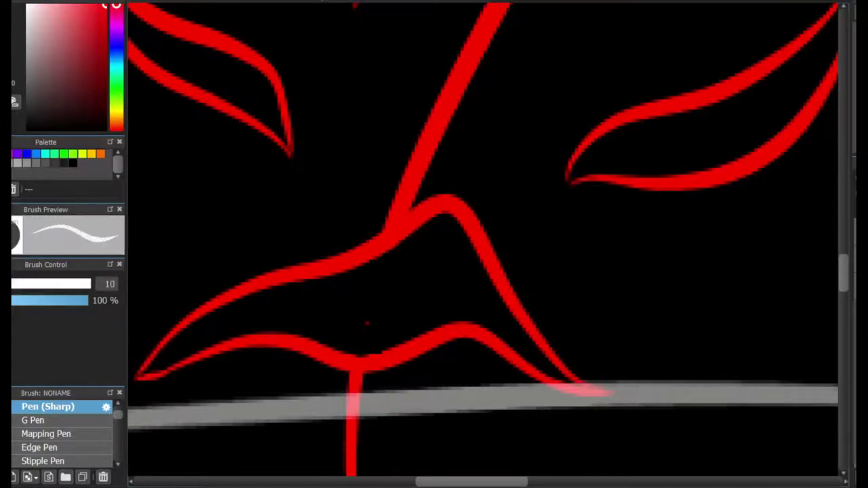
scroll(417, 299, "down", 5)
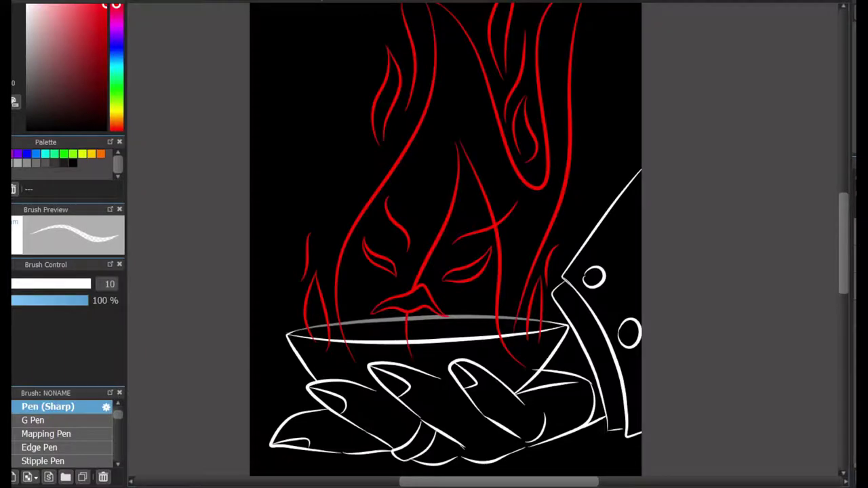
scroll(394, 356, "up", 5)
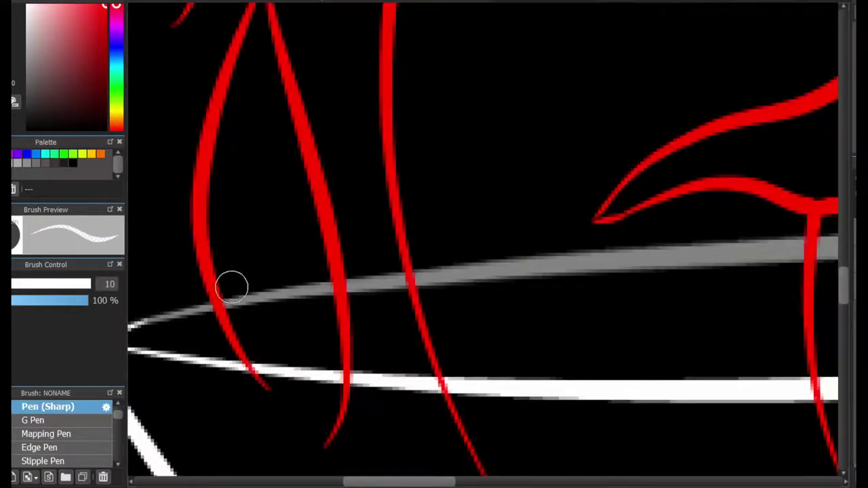
mouse_move(300, 281)
left_mouse_down()
mouse_move(248, 304)
mouse_move(258, 313)
left_mouse_up()
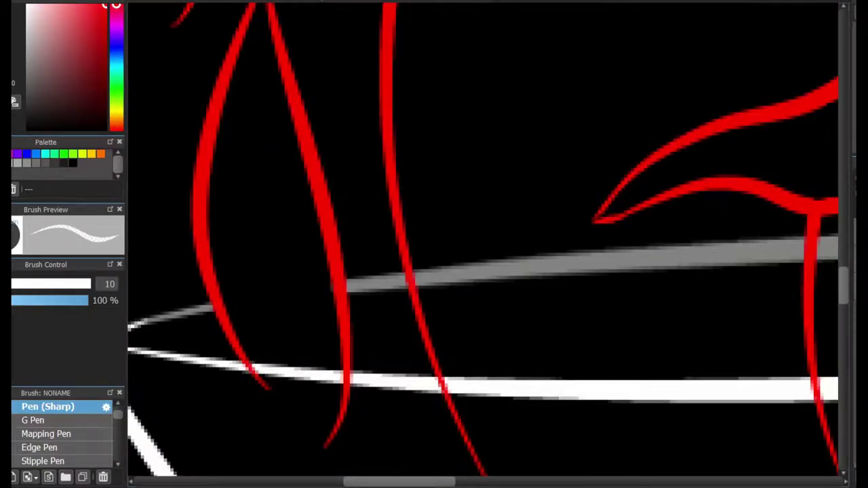
Step: Erase the bowl's grey back rim inside the small flame at its right end and just inside the main flame's right edge with a size 19 Pen
scroll(61, 421, "up", 1)
left_click(61, 421)
left_click(28, 284)
mouse_move(430, 262)
left_mouse_down()
mouse_move(420, 279)
mouse_move(442, 302)
left_mouse_up()
left_click_drag(414, 481, 558, 481)
left_click_drag(424, 222, 430, 255)
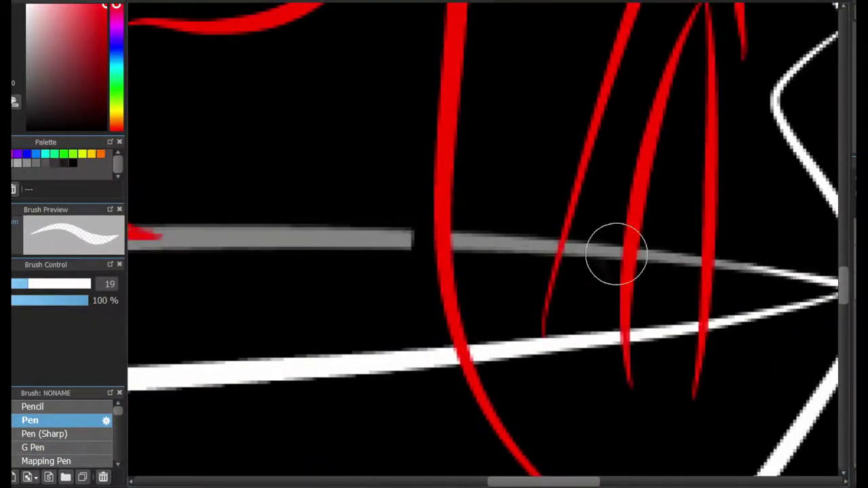
mouse_move(631, 256)
left_mouse_down()
mouse_move(669, 265)
mouse_move(695, 258)
left_mouse_up()
mouse_move(611, 102)
left_mouse_down()
mouse_move(661, 435)
mouse_move(538, 144)
left_mouse_up()
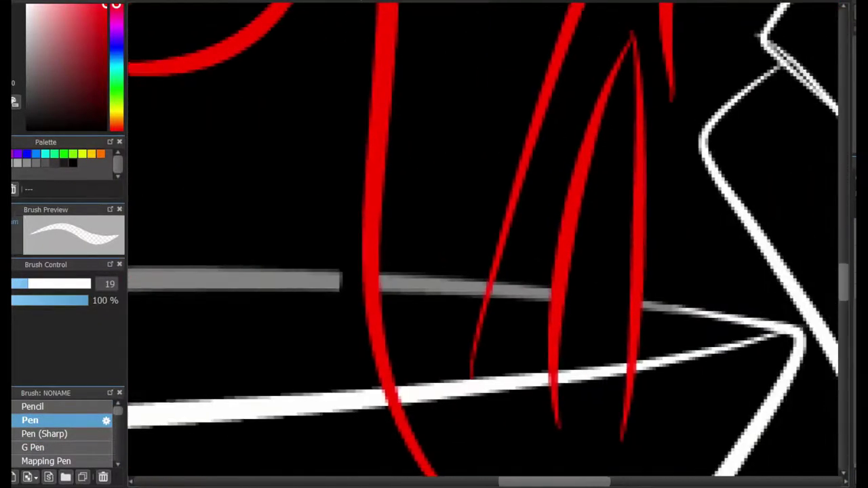
Step: Erase the remaining grey back rim inside the main flame, around the mouth, with the Pen eraser enlarged to 45
left_click_drag(861, 30, 863, 29)
mouse_move(415, 275)
left_mouse_down()
mouse_move(439, 268)
mouse_move(295, 285)
left_mouse_up()
left_click_drag(862, 30, 854, 30)
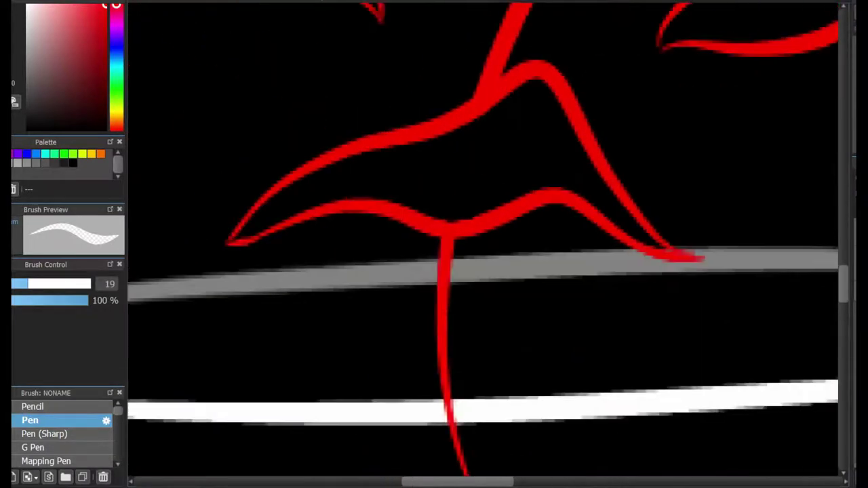
left_click_drag(617, 128, 781, 191)
left_click_drag(260, 355, 752, 327)
left_click(61, 284)
mouse_move(766, 340)
left_mouse_down()
mouse_move(297, 297)
mouse_move(581, 279)
mouse_move(316, 287)
left_mouse_up()
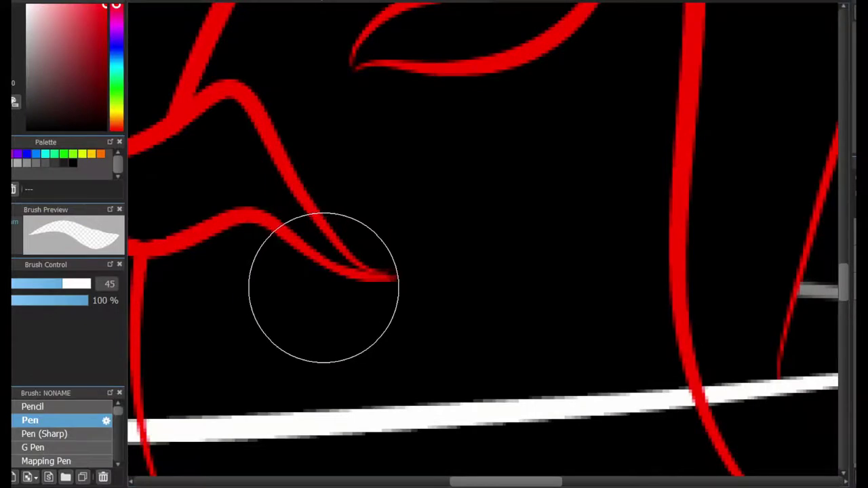
Step: Draw a round red gem on the finger ring using Pen (Sharp) at size 17
scroll(434, 292, "down", 10)
scroll(434, 292, "up", 3)
left_click_drag(407, 326, 419, 358)
left_click(862, 258)
left_click(862, 258)
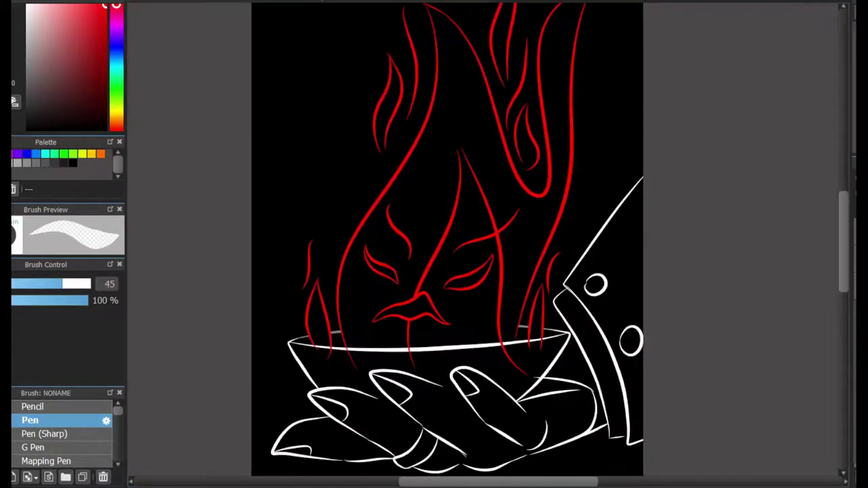
scroll(417, 465, "up", 4)
scroll(434, 434, "down", 3)
key("b")
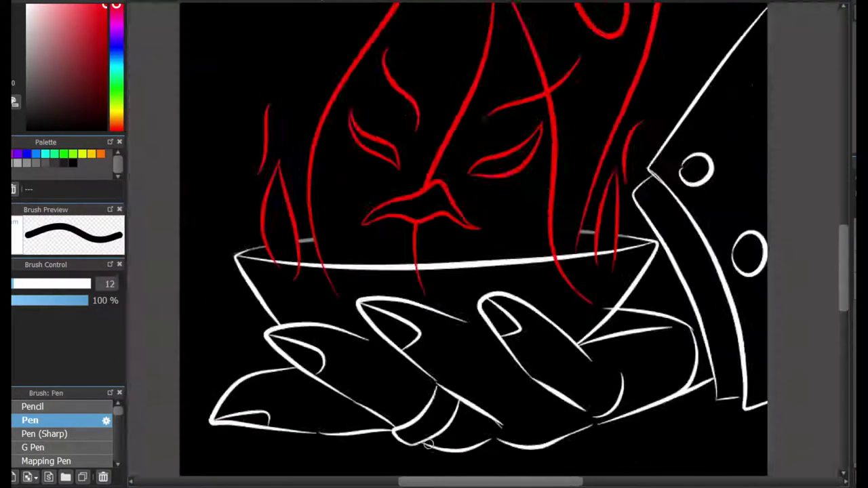
scroll(414, 460, "up", 3)
left_click_drag(416, 352, 500, 389)
left_click(44, 434)
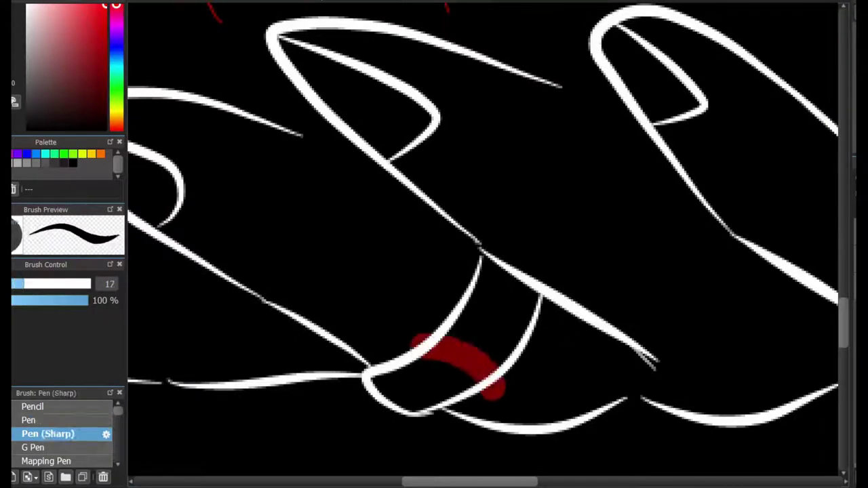
key("ctrl+z")
mouse_move(405, 367)
left_mouse_down()
mouse_move(426, 406)
mouse_move(410, 363)
left_mouse_up()
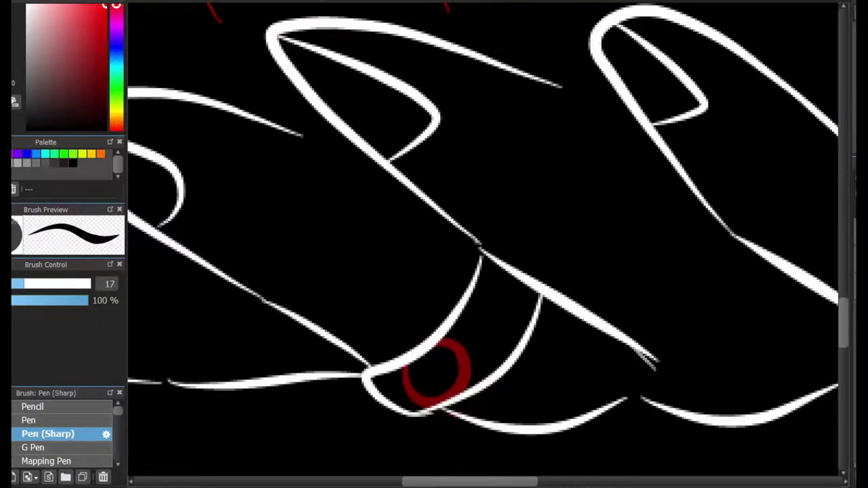
scroll(536, 374, "down", 5)
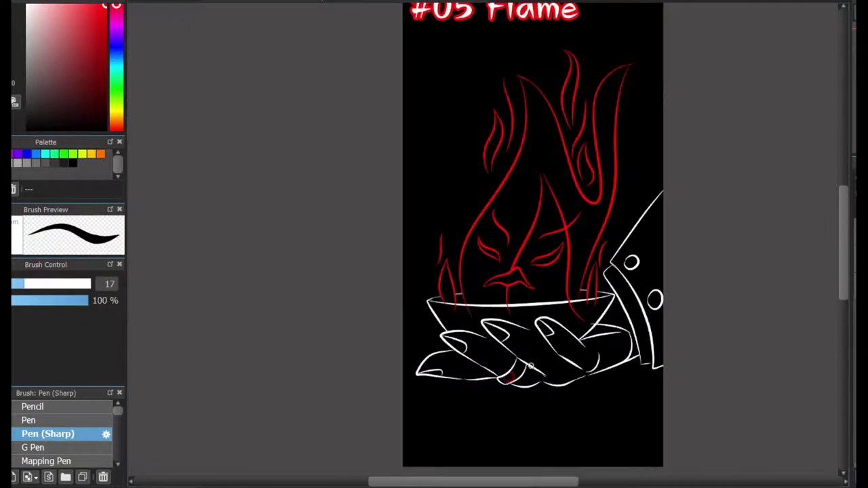
scroll(512, 310, "up", 4)
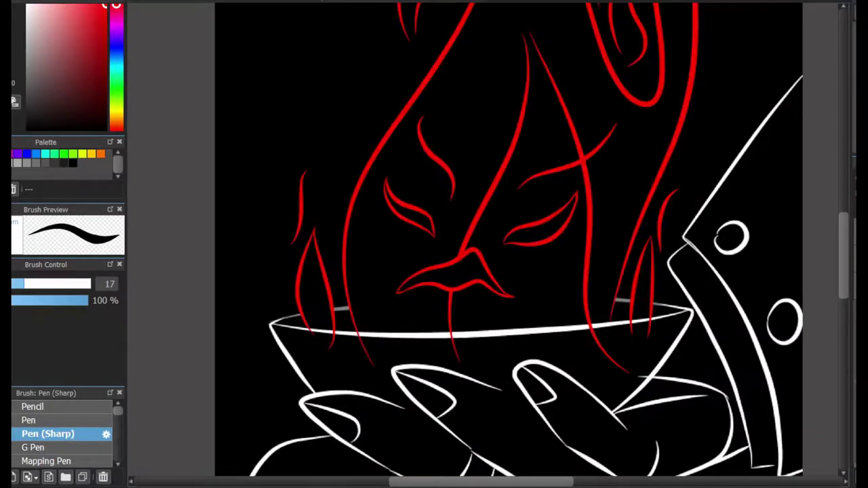
scroll(509, 244, "down", 4)
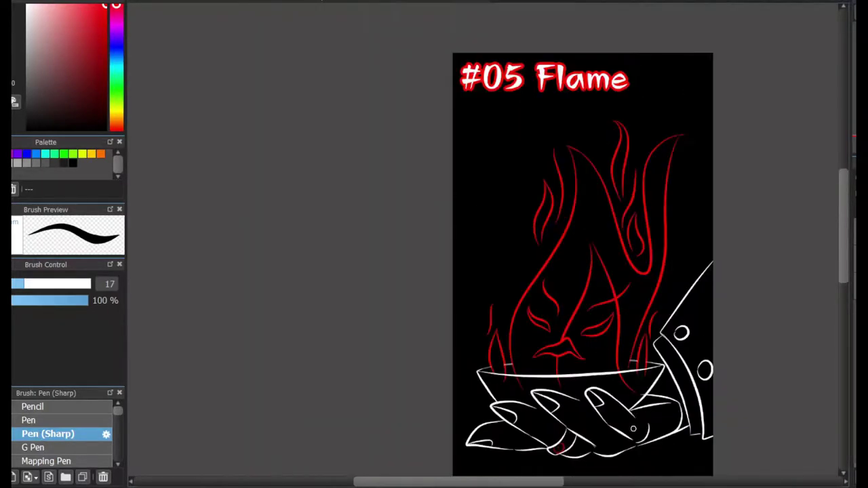
scroll(509, 244, "up", 5)
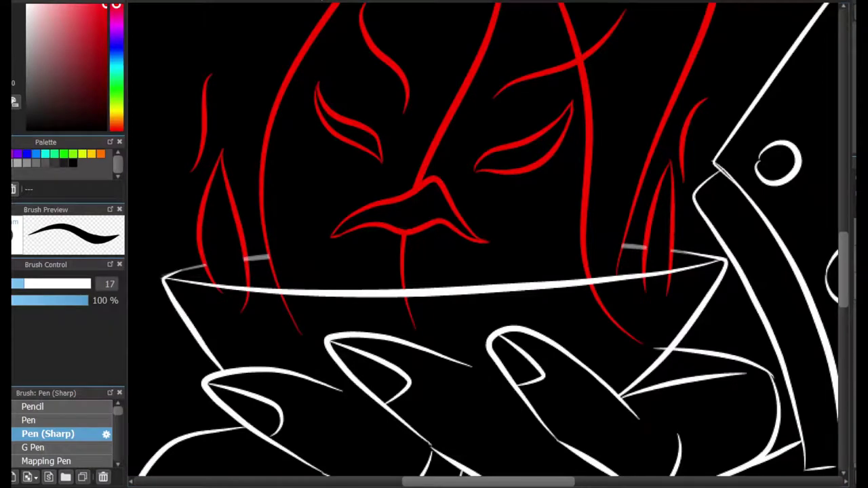
Step: Erase the tip of the hand's upper contour where it crosses the bowl's right side
scroll(665, 352, "up", 2)
key("e")
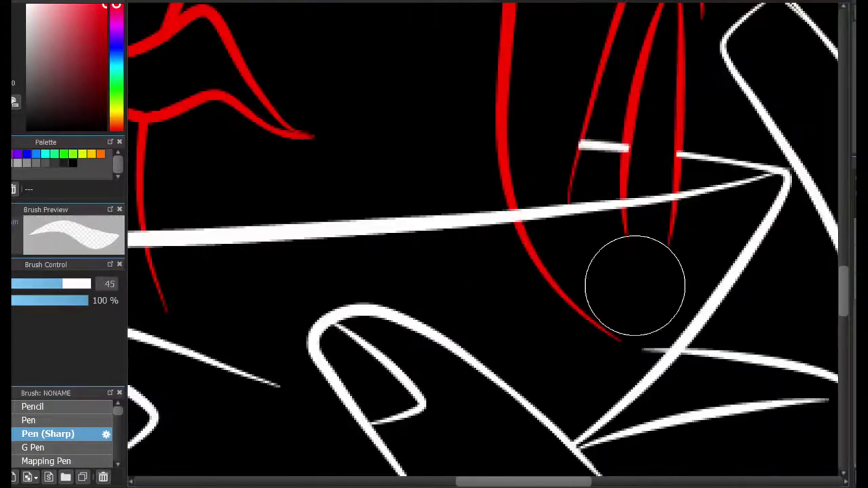
left_click_drag(659, 353, 644, 349)
Step: Ink a short white hand contour from the cuff down to the small flame at the bowl's right end
key("b")
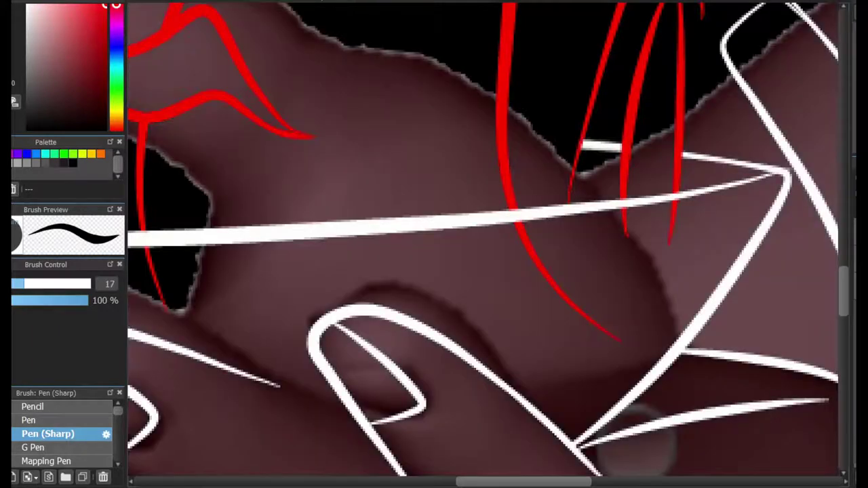
left_click(638, 441, "alt")
left_click_drag(736, 78, 650, 152)
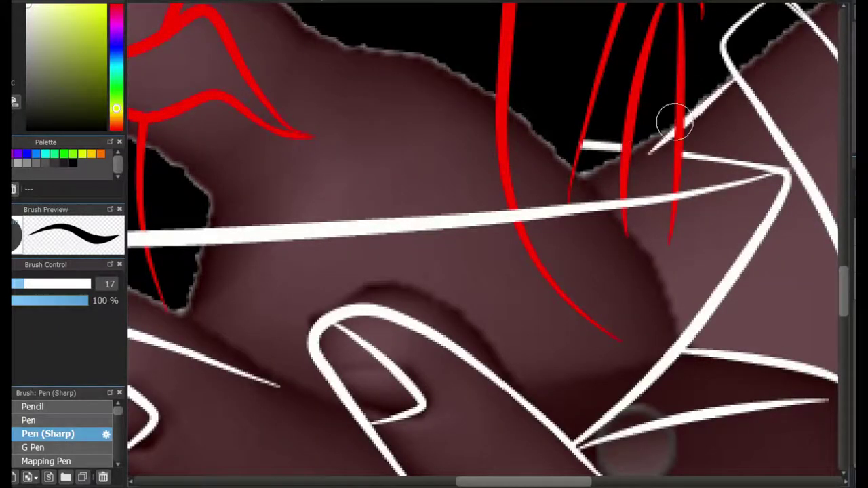
key("ctrl+z")
mouse_move(737, 77)
left_mouse_down()
mouse_move(631, 149)
mouse_move(679, 119)
left_mouse_up()
key("ctrl+z")
key("ctrl+z")
key("e")
key("b")
key("e")
Step: Erase the red flame ends that hang below the bowl's front rim
mouse_move(258, 271)
left_mouse_down()
mouse_move(655, 196)
mouse_move(781, 278)
left_mouse_up()
left_click(296, 248)
left_click_drag(422, 255, 460, 330)
left_click_drag(670, 264, 686, 314)
mouse_move(545, 399)
left_mouse_down()
mouse_move(517, 318)
mouse_move(1, 481)
left_mouse_up()
mouse_move(498, 327)
left_mouse_down()
mouse_move(508, 355)
mouse_move(599, 361)
mouse_move(591, 316)
mouse_move(639, 303)
mouse_move(588, 325)
left_mouse_up()
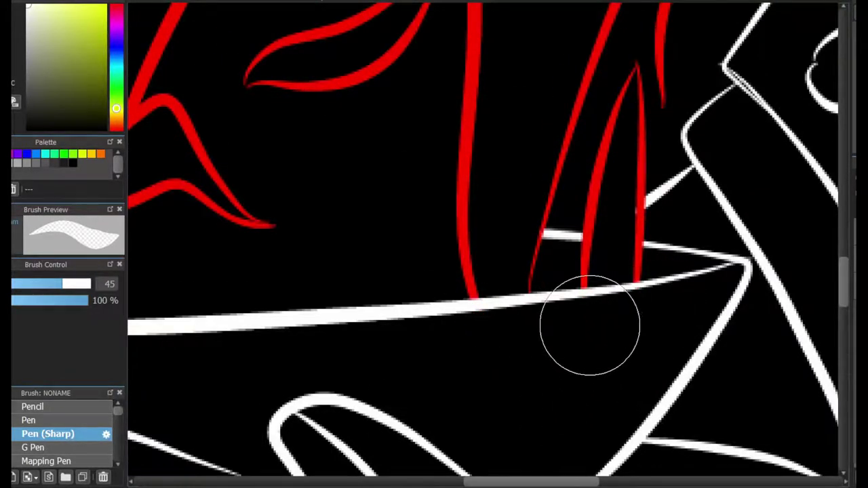
Step: Sketch a green guide box divided into three cells on the bowl, just below the rim's right end
scroll(622, 269, "up", 3)
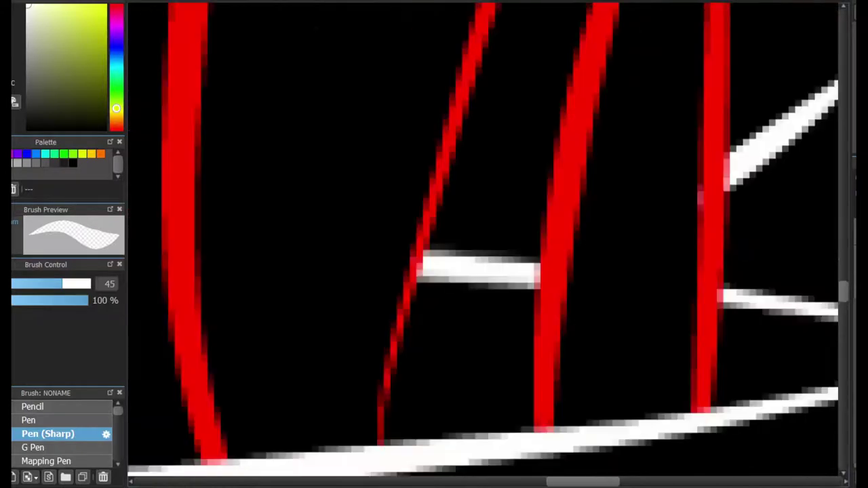
scroll(669, 194, "down", 6)
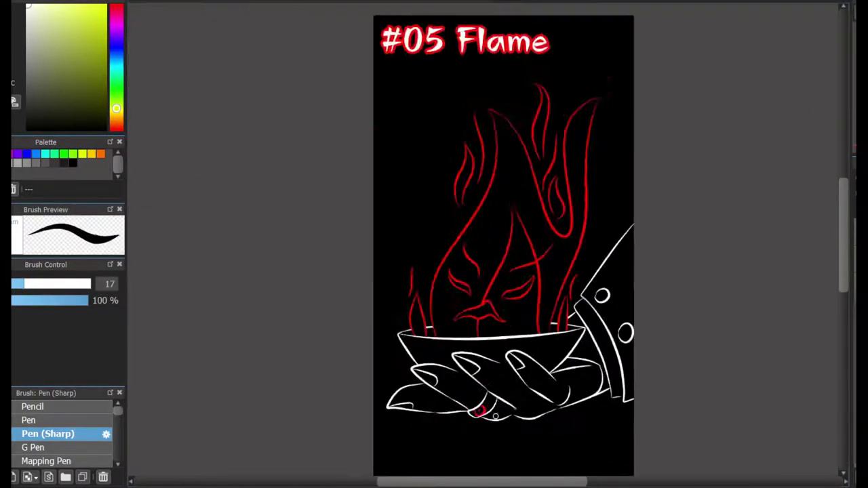
scroll(516, 390, "up", 5)
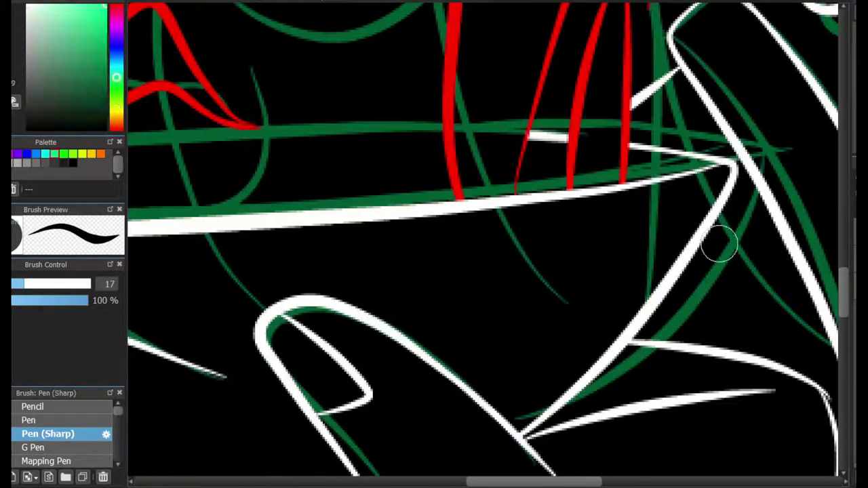
mouse_move(493, 218)
left_mouse_down()
mouse_move(519, 236)
mouse_move(646, 200)
mouse_move(498, 228)
mouse_move(655, 275)
left_mouse_up()
key("ctrl+z")
left_click_drag(660, 195, 658, 279)
mouse_move(615, 212)
left_mouse_down()
mouse_move(569, 227)
mouse_move(610, 280)
left_mouse_up()
key("ctrl+z")
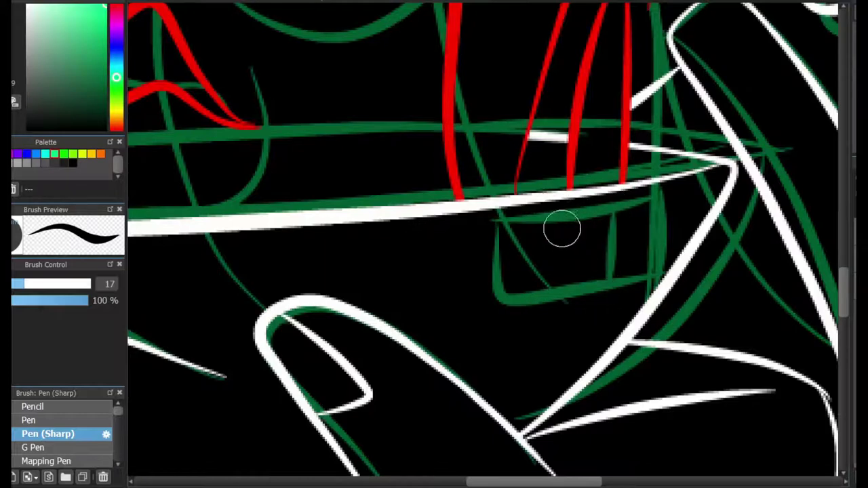
key("ctrl+z")
left_click_drag(561, 221, 556, 287)
Step: Draw a red S-shaped character in the right cell of the guide box on the bowl
left_click(3, 154)
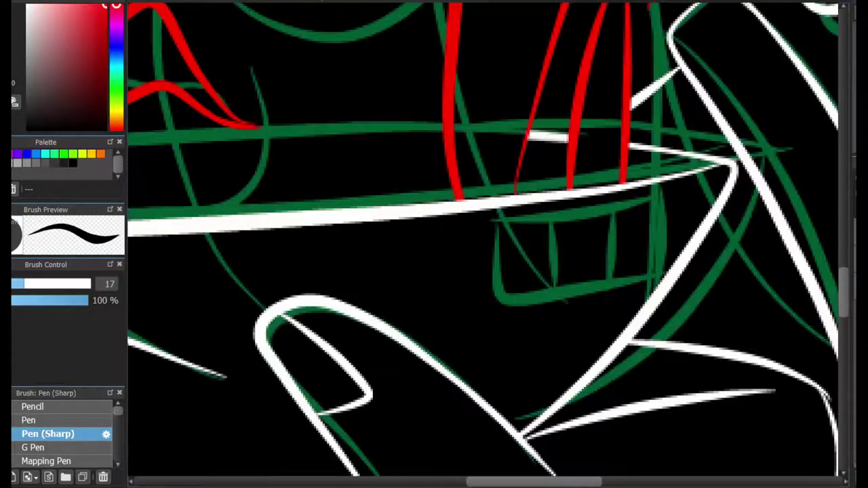
left_click(865, 380)
left_click(865, 378)
scroll(609, 262, "up", 1)
mouse_move(679, 181)
left_mouse_down()
mouse_move(626, 186)
mouse_move(611, 281)
left_mouse_up()
key("ctrl+z")
key("ctrl+y")
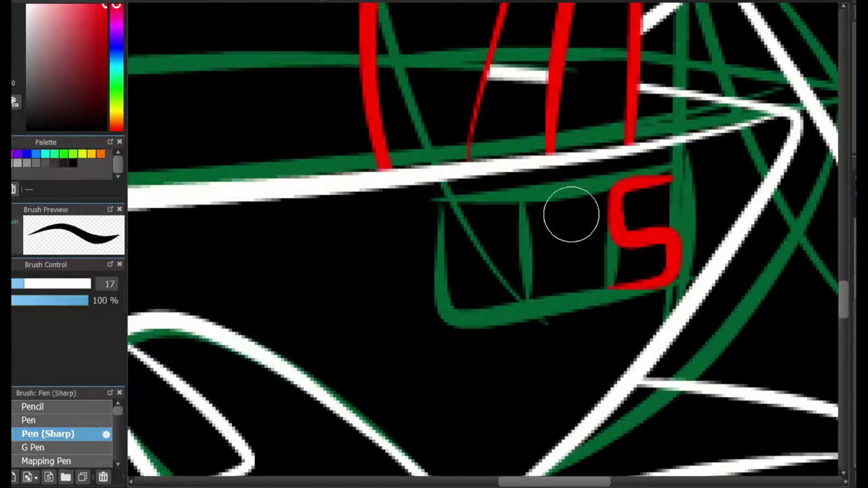
Step: Draw matching red S-shaped characters in the middle and left cells of the guide box
mouse_move(596, 192)
left_mouse_down()
mouse_move(532, 304)
mouse_move(531, 199)
mouse_move(533, 308)
mouse_move(592, 241)
mouse_move(591, 193)
mouse_move(533, 300)
left_mouse_up()
key("ctrl+z")
key("ctrl+z")
key("ctrl+z")
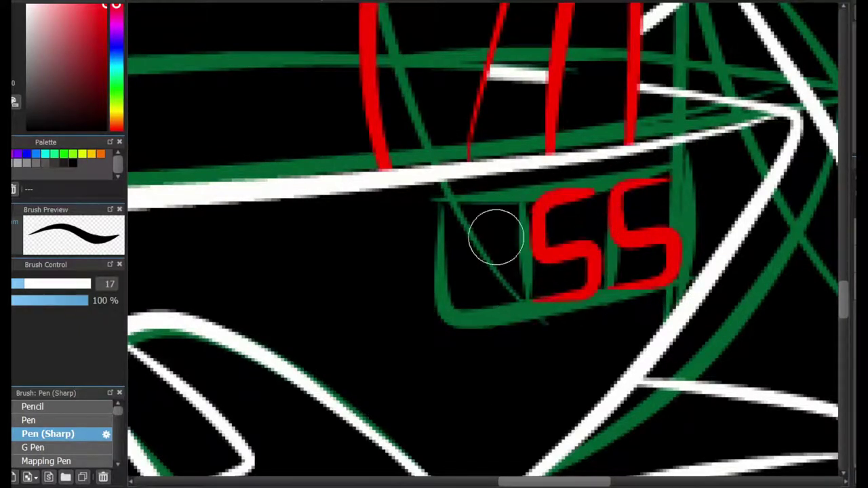
mouse_move(522, 195)
left_mouse_down()
mouse_move(463, 268)
mouse_move(520, 305)
mouse_move(475, 333)
left_mouse_up()
key("ctrl+z")
key("ctrl+z")
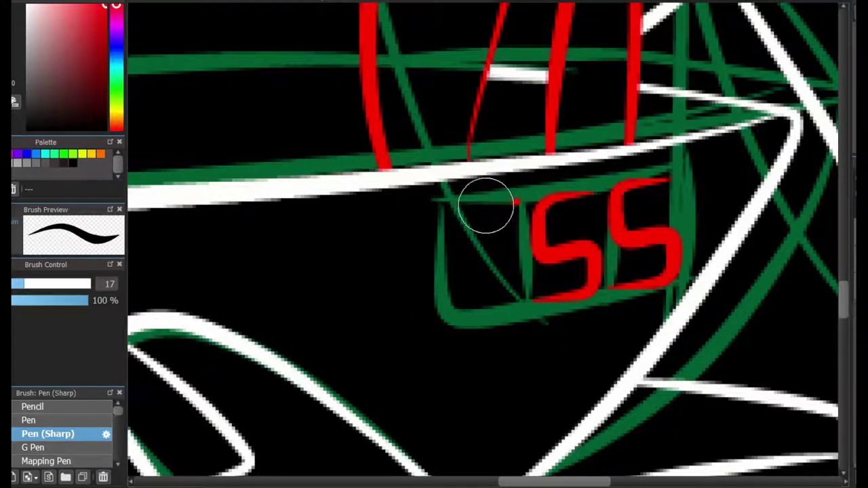
key("ctrl+y")
key("ctrl+y")
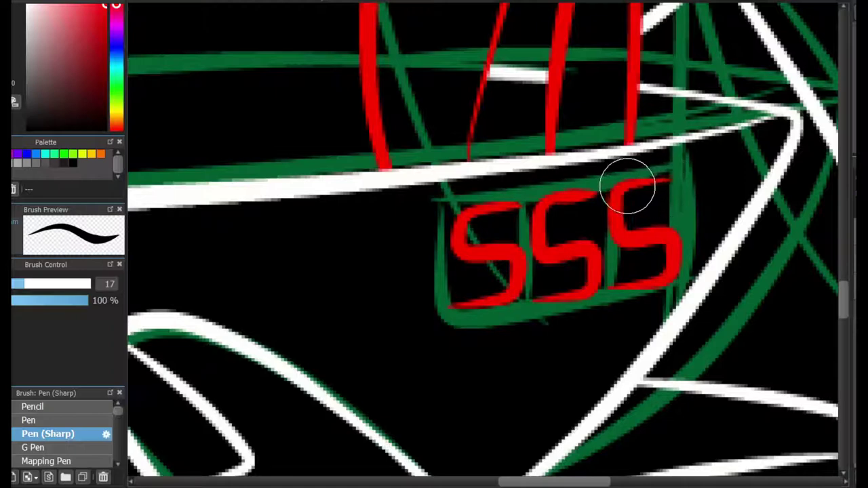
Step: Examine the whole line art, including the bowl's lettering and ring gem, without the green sketch
scroll(637, 260, "down", 6)
scroll(626, 227, "up", 1)
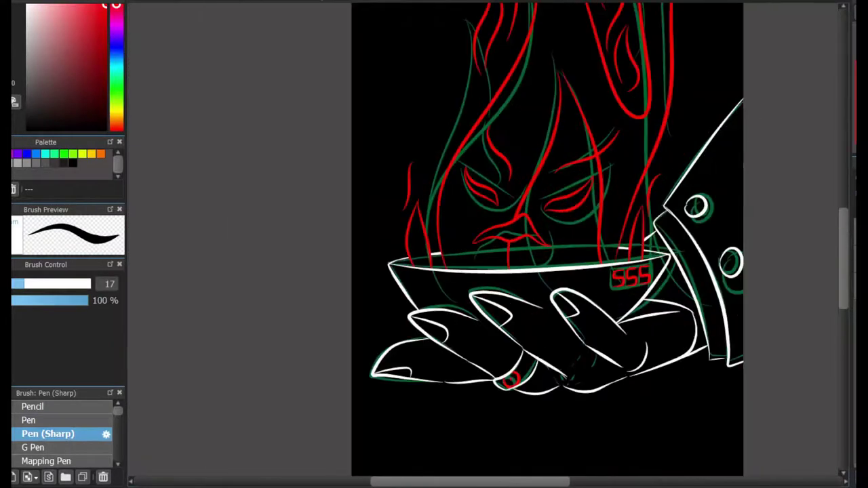
scroll(549, 305, "down", 2)
scroll(614, 268, "down", 3)
scroll(601, 267, "up", 7)
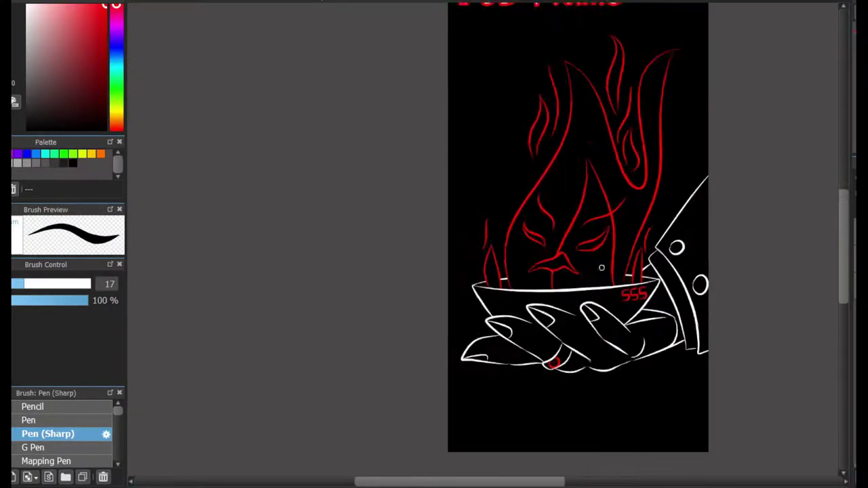
scroll(580, 355, "down", 3)
scroll(543, 325, "up", 3)
scroll(559, 253, "down", 3)
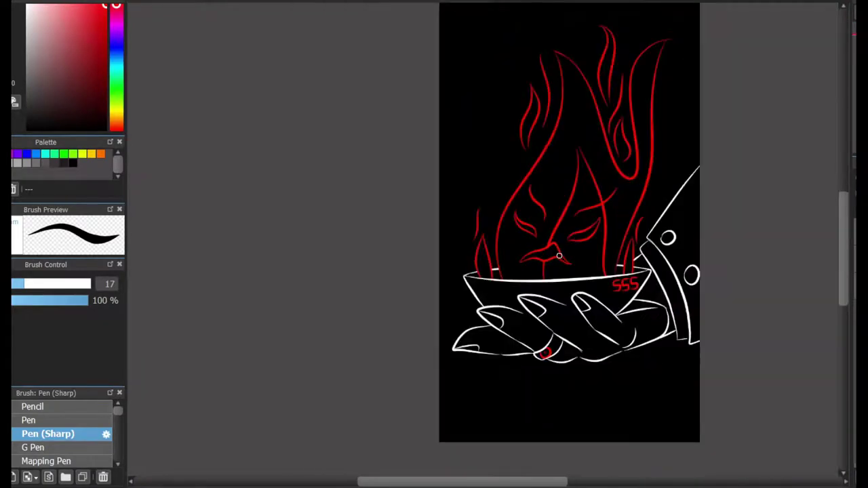
scroll(559, 253, "up", 3)
scroll(558, 289, "down", 3)
scroll(570, 152, "up", 2)
Step: Try thin slit pupils in the flame's eyes, in red and in white
left_click_drag(741, 193, 759, 284)
left_click_drag(560, 388, 561, 226)
scroll(560, 225, "up", 3)
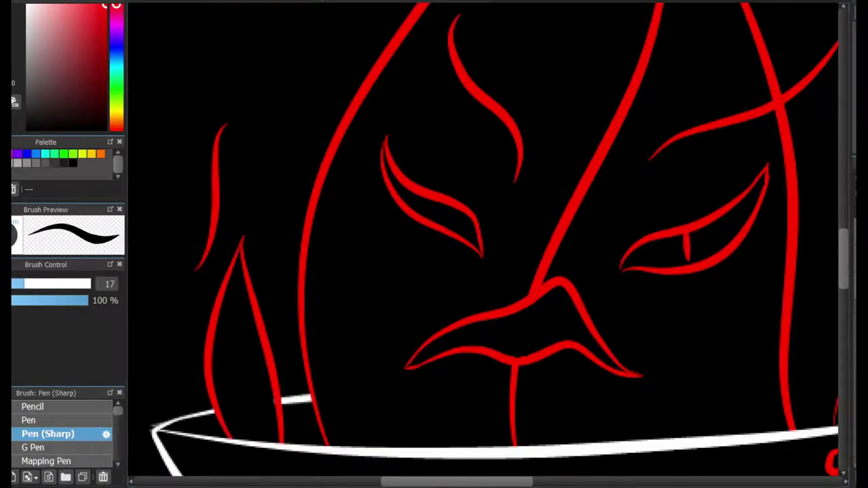
key("ctrl+z")
key("x")
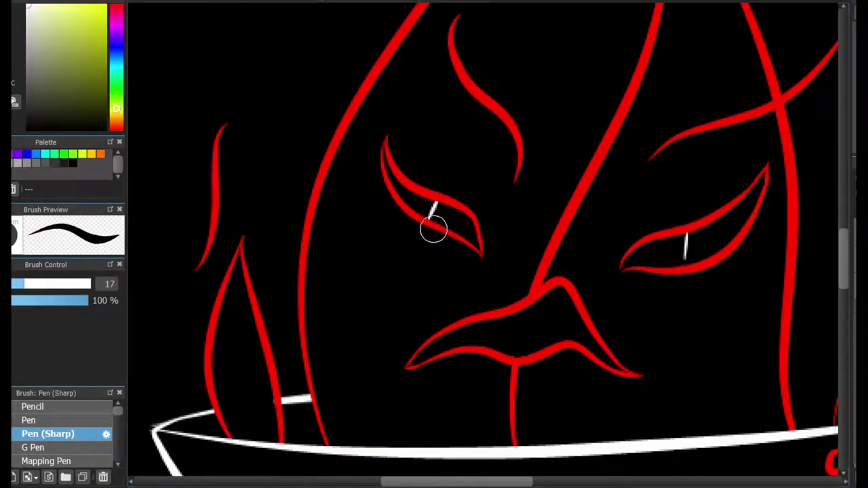
key("x")
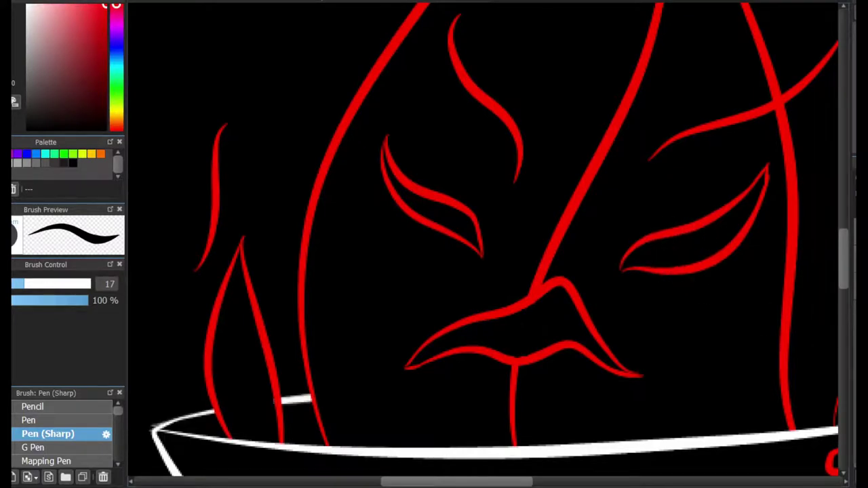
Step: Draw a round red iris in each of the flame's eyes, overlapping the eyelid lines
scroll(668, 271, "up", 2)
left_click_drag(677, 239, 685, 288)
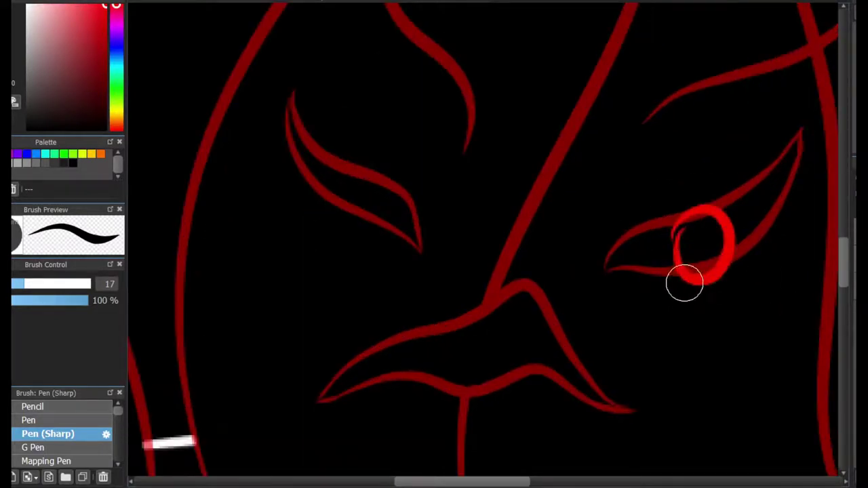
key("ctrl+z")
mouse_move(699, 197)
left_mouse_down()
mouse_move(720, 222)
mouse_move(717, 287)
mouse_move(709, 204)
left_mouse_up()
mouse_move(334, 163)
left_mouse_down()
mouse_move(314, 170)
mouse_move(324, 208)
left_mouse_up()
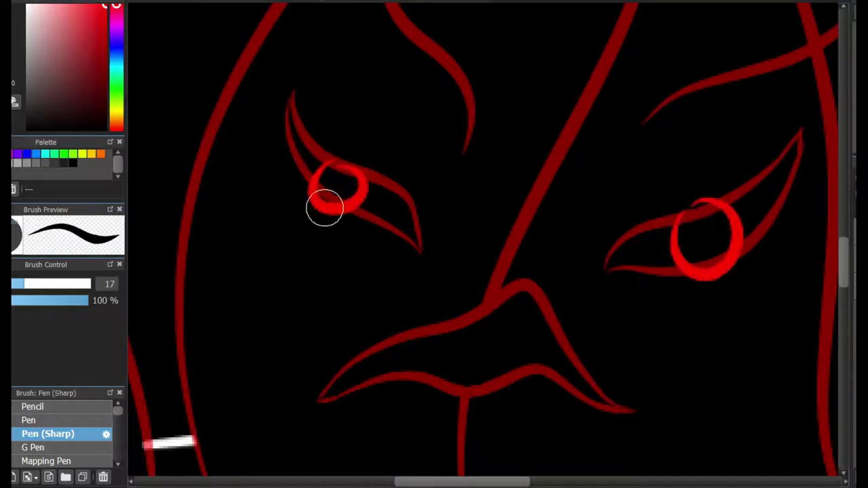
Step: Erase the parts of both irises that extend beyond the eyelid lines
key("e")
left_click_drag(300, 178, 384, 254)
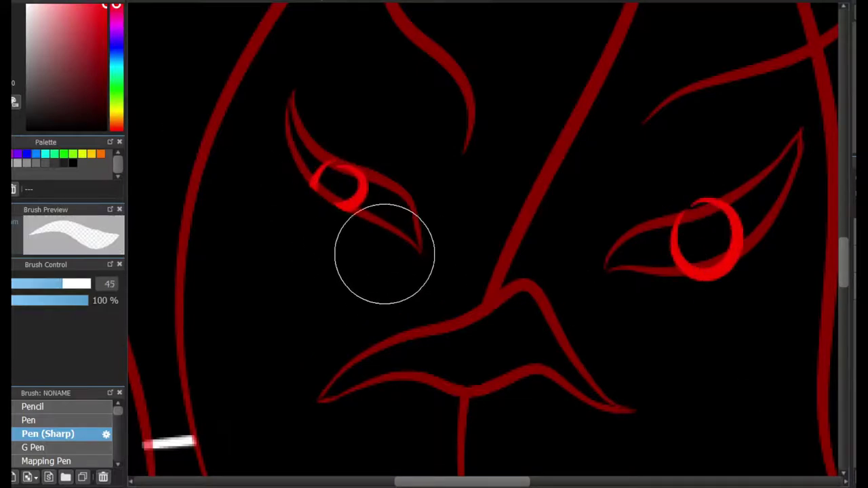
mouse_move(724, 192)
left_mouse_down()
mouse_move(703, 201)
mouse_move(724, 182)
left_mouse_up()
key("ctrl+z")
mouse_move(690, 289)
left_mouse_down()
mouse_move(756, 270)
mouse_move(686, 280)
mouse_move(747, 276)
left_mouse_up()
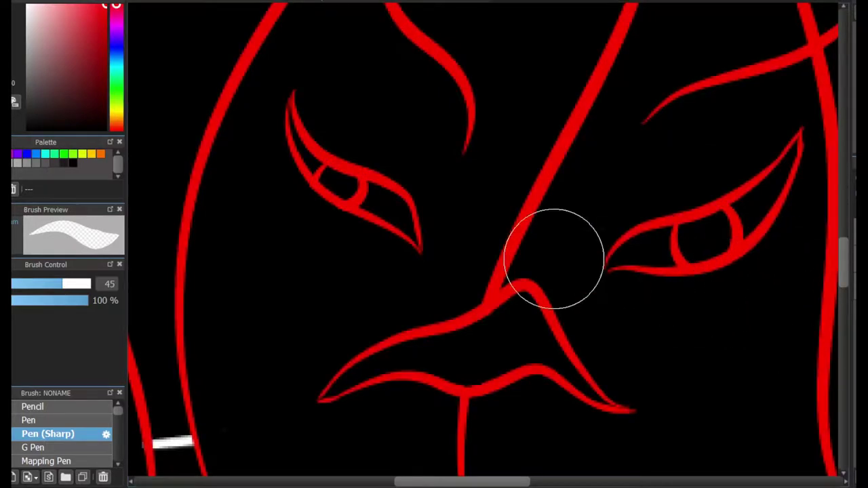
Step: Examine the whole line art in normal orientation and in mirrored view
scroll(547, 244, "down", 3)
scroll(543, 299, "up", 1)
left_click_drag(543, 326, 462, 410)
scroll(649, 224, "down", 4)
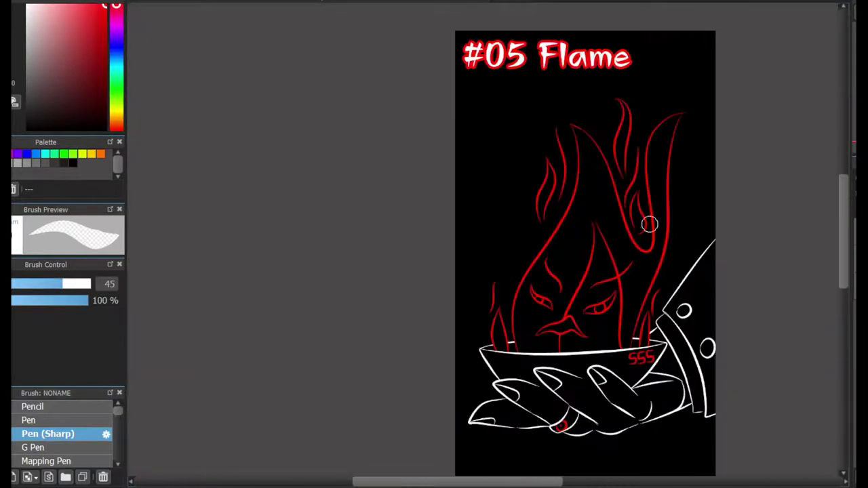
key("Down")
scroll(326, 329, "up", 1)
scroll(306, 373, "down", 2)
scroll(281, 400, "up", 3)
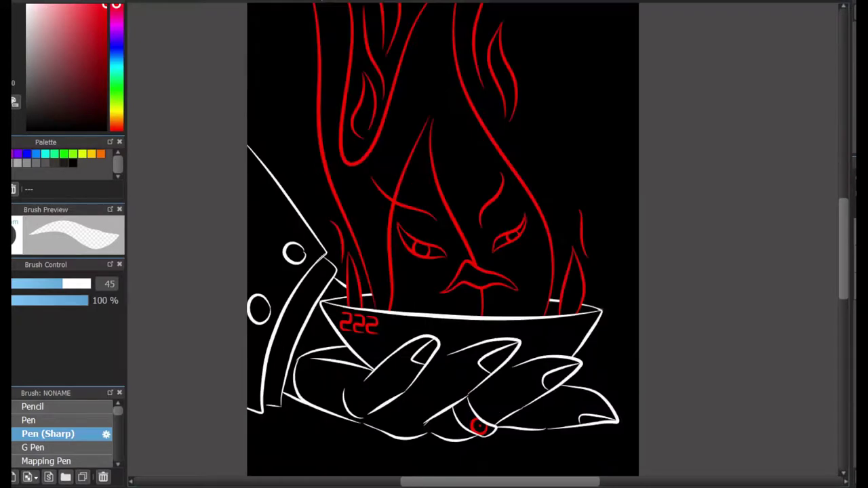
Step: Draw a white lower edge on the cuff with a curved corner that joins the wrist line
scroll(268, 431, "up", 2)
key("b")
key("x")
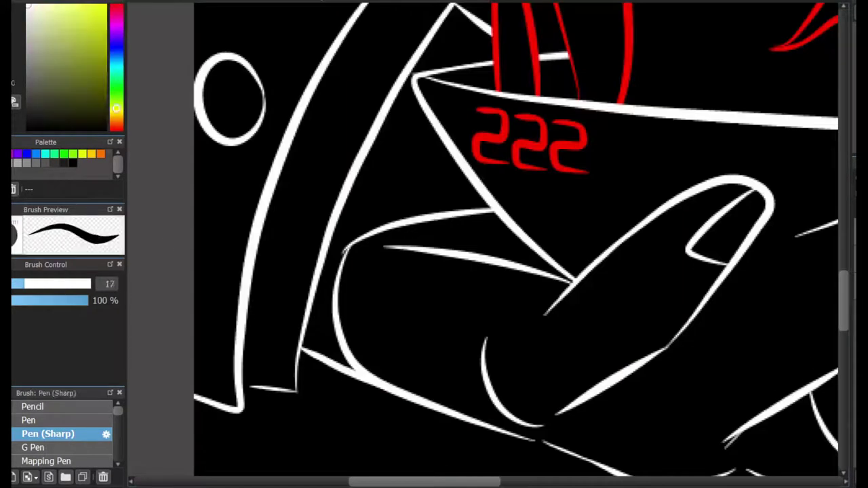
scroll(304, 368, "up", 2)
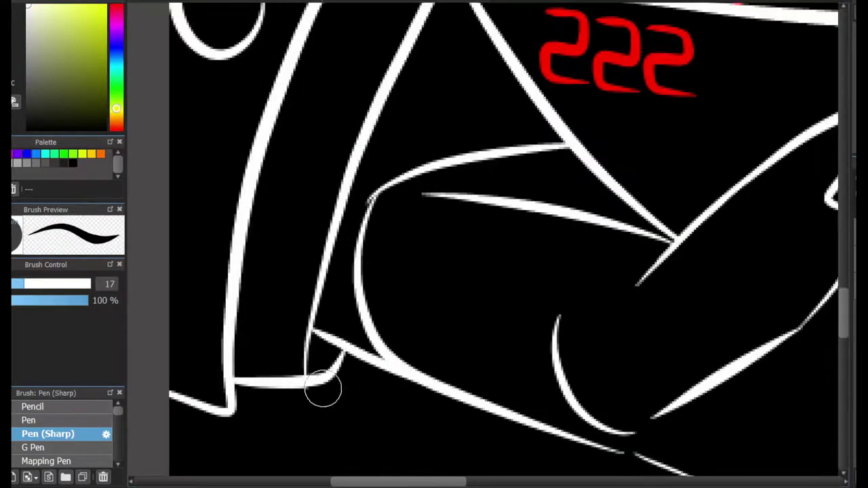
mouse_move(342, 354)
left_mouse_down()
mouse_move(300, 391)
mouse_move(242, 382)
left_mouse_up()
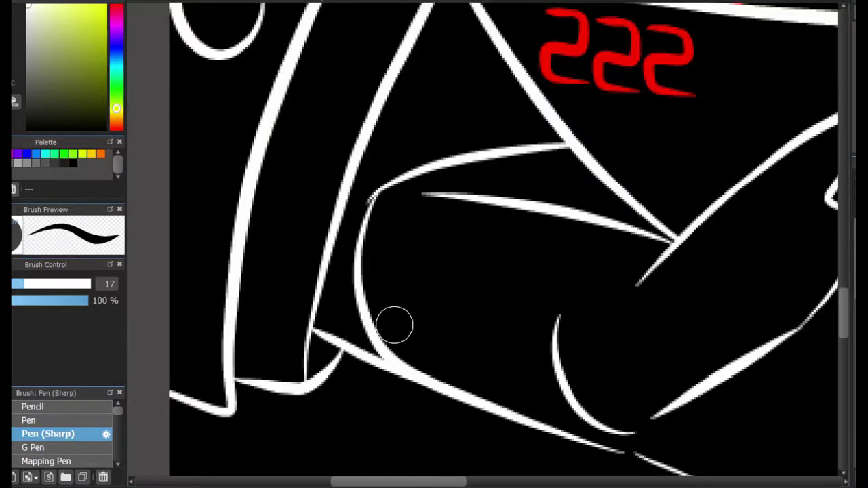
Step: Merge the doubled lines at the cuff's upper corner, below the sleeve edge, into one solid white line
scroll(394, 326, "down", 3)
scroll(434, 128, "up", 3)
scroll(470, 131, "up", 2)
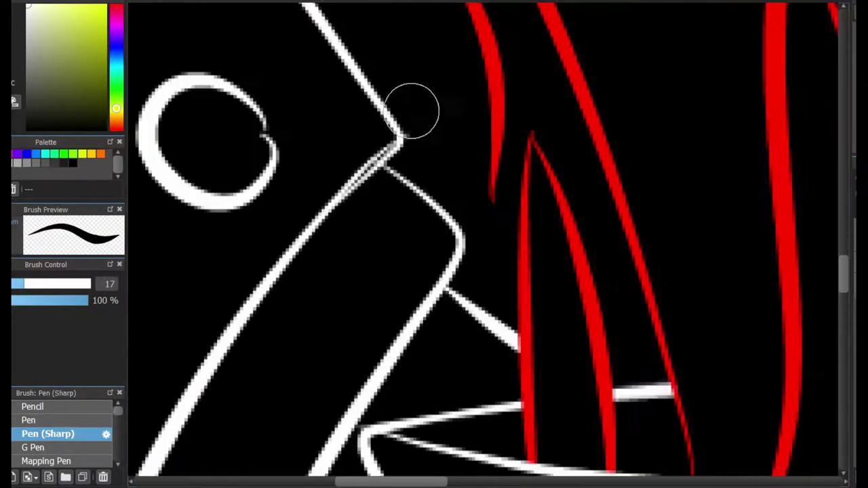
left_click_drag(401, 138, 357, 186)
key("ctrl+z")
left_click_drag(290, 242, 395, 134)
key("ctrl+z")
mouse_move(310, 229)
left_mouse_down()
mouse_move(400, 138)
mouse_move(389, 155)
left_mouse_up()
Step: Thicken the cuff's thin upper edge and the start of the wrist line behind it in white
left_click_drag(388, 170, 420, 202)
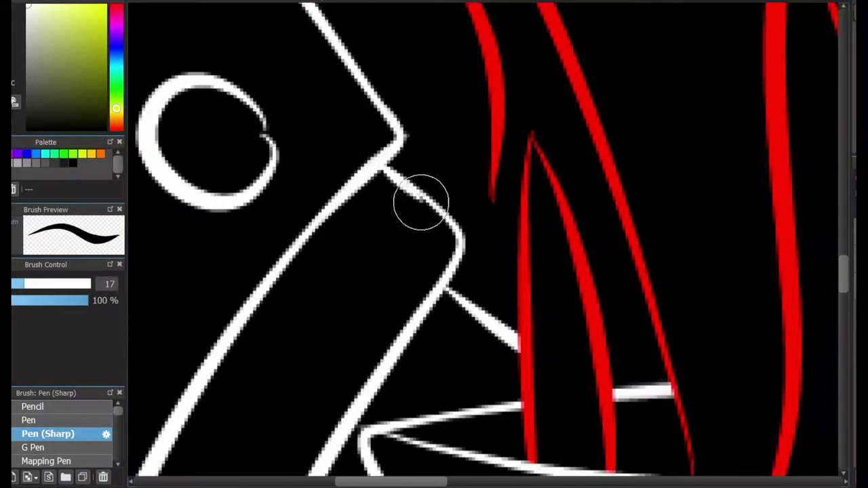
key("ctrl+z")
left_click_drag(387, 167, 440, 221)
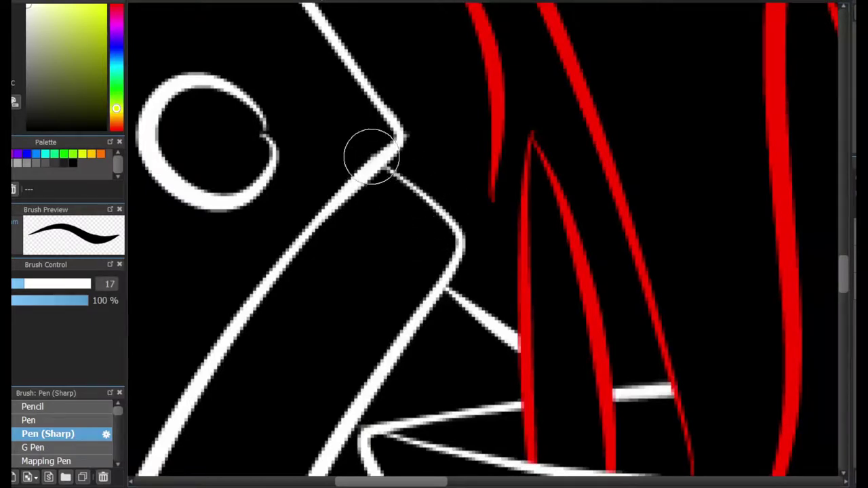
left_click_drag(445, 290, 478, 325)
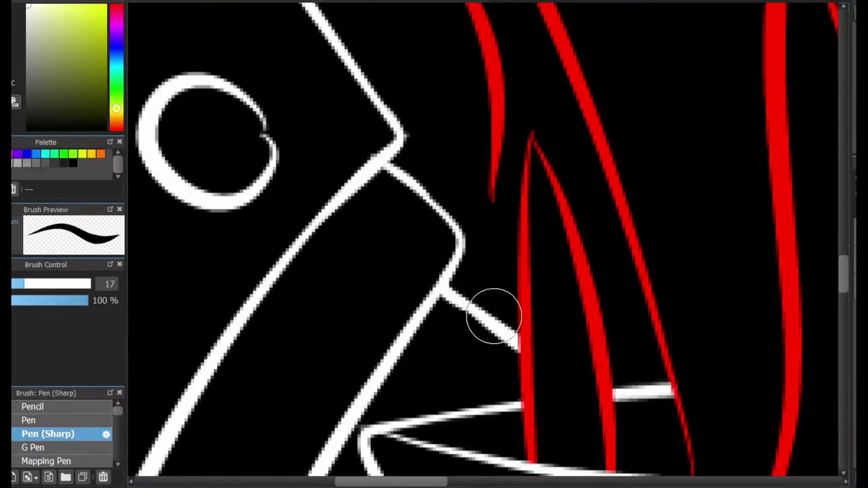
Step: Erase the upper hand contour running from the wrist curve to the side of the bowl
scroll(496, 316, "down", 6)
scroll(591, 398, "up", 2)
scroll(548, 391, "up", 2)
scroll(548, 391, "down", 2)
scroll(541, 390, "up", 2)
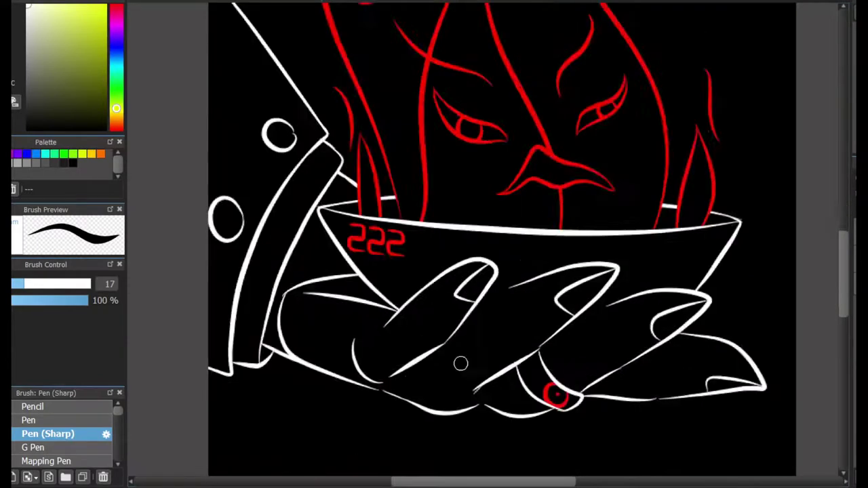
scroll(288, 274, "up", 4)
key("e")
left_click_drag(286, 310, 301, 300)
key("ctrl+z")
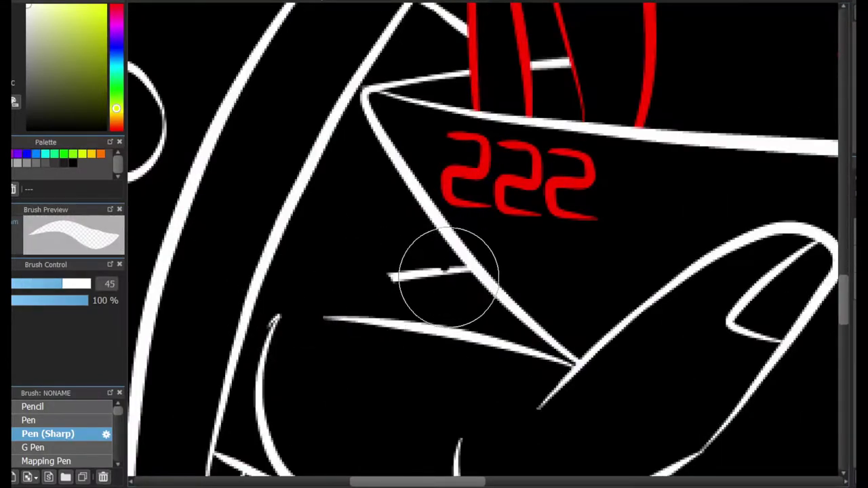
left_click_drag(400, 279, 389, 277)
left_click_drag(277, 318, 295, 314)
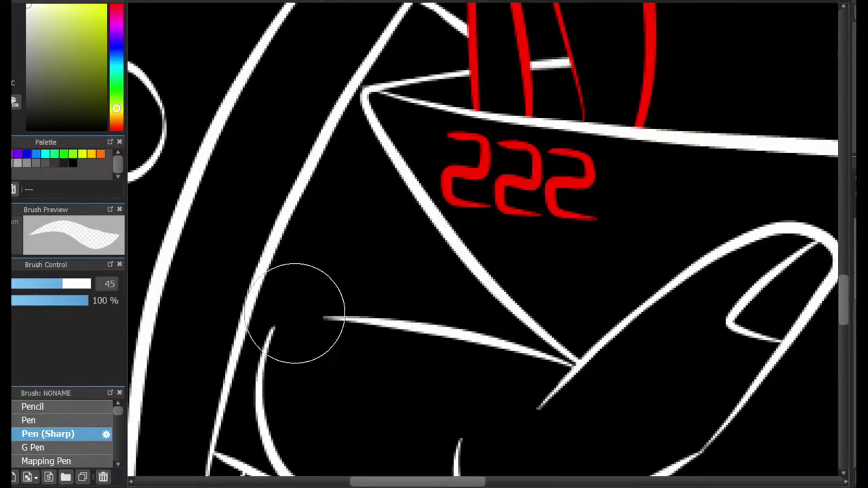
Step: Erase the stray white marks at the tip of the tall flame tongue on the sleeve side
key("b")
scroll(488, 254, "down", 2)
scroll(489, 255, "down", 1)
left_click_drag(495, 176, 368, 450)
left_click_drag(844, 227, 844, 261)
scroll(495, 245, "up", 4)
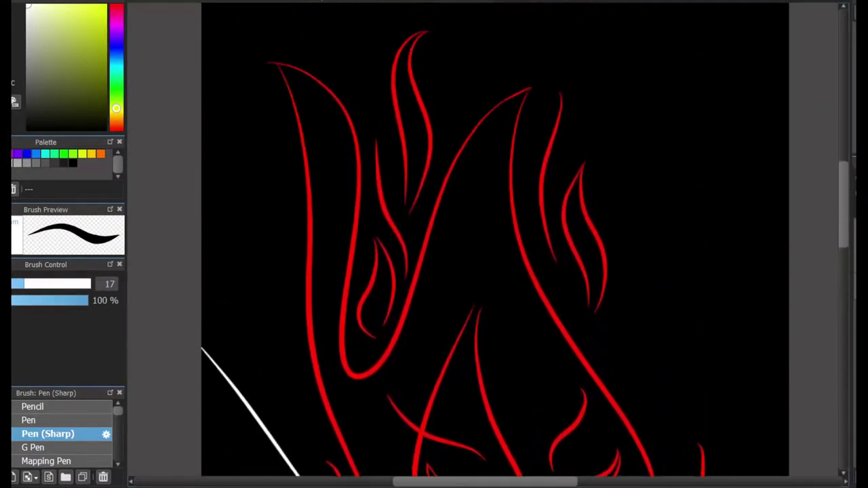
scroll(495, 244, "down", 4)
scroll(496, 245, "up", 4)
scroll(495, 244, "up", 1)
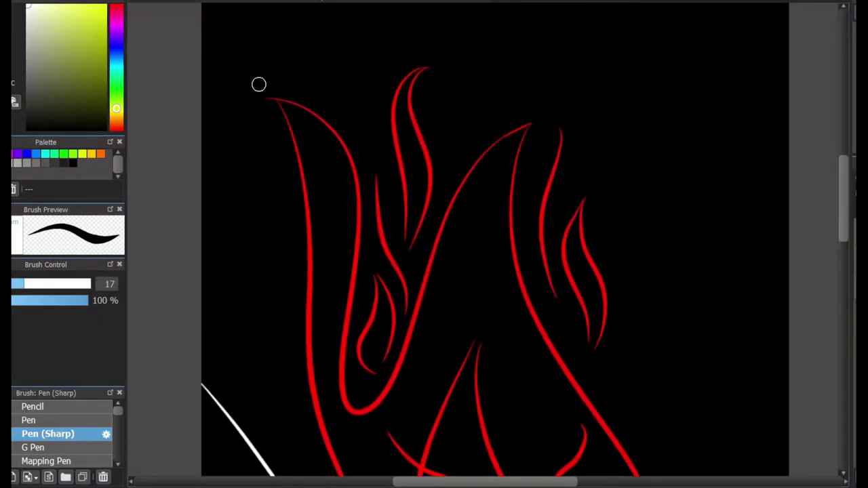
scroll(259, 84, "up", 3)
key("e")
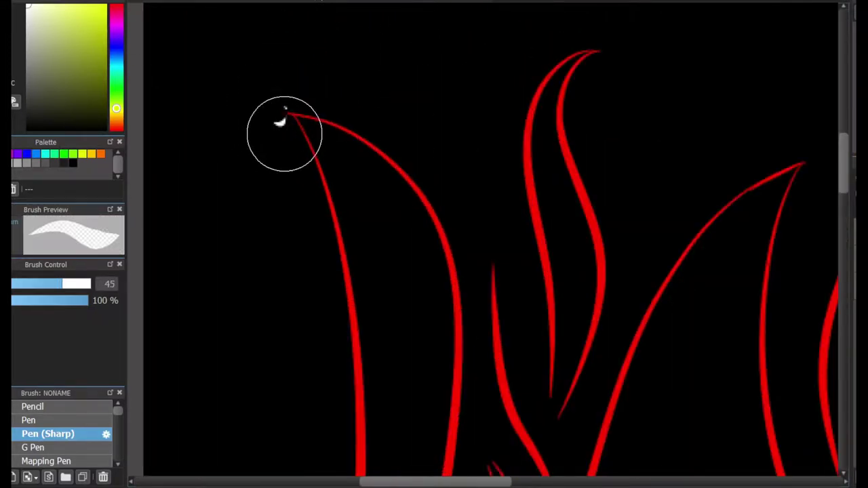
Step: Review the whole line art in normal orientation, from the flame tips down to the hand and cuff
scroll(275, 112, "down", 3)
scroll(270, 149, "down", 2)
left_click_drag(468, 352, 523, 329)
key("Down")
left_click_drag(844, 212, 844, 231)
scroll(488, 244, "down", 4)
scroll(488, 244, "up", 1)
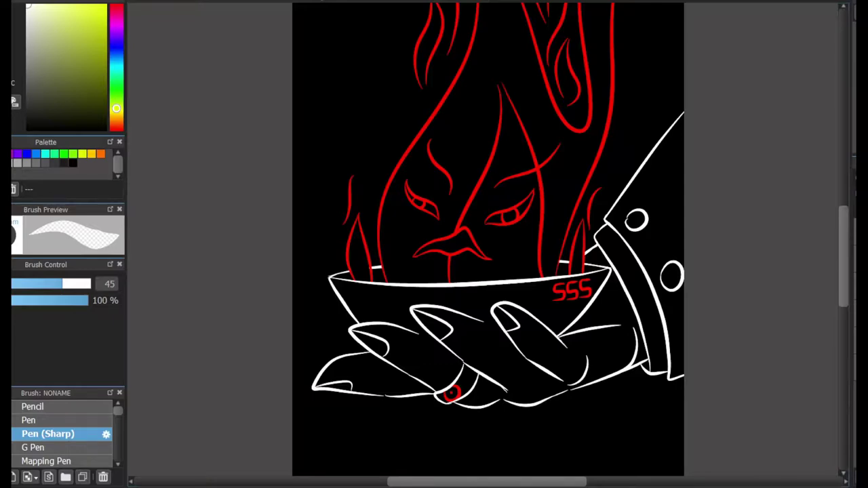
Step: Try inverting the line art's colours, then undo the inversion
key("ctrl+i")
scroll(536, 331, "up", 4)
scroll(541, 328, "down", 4)
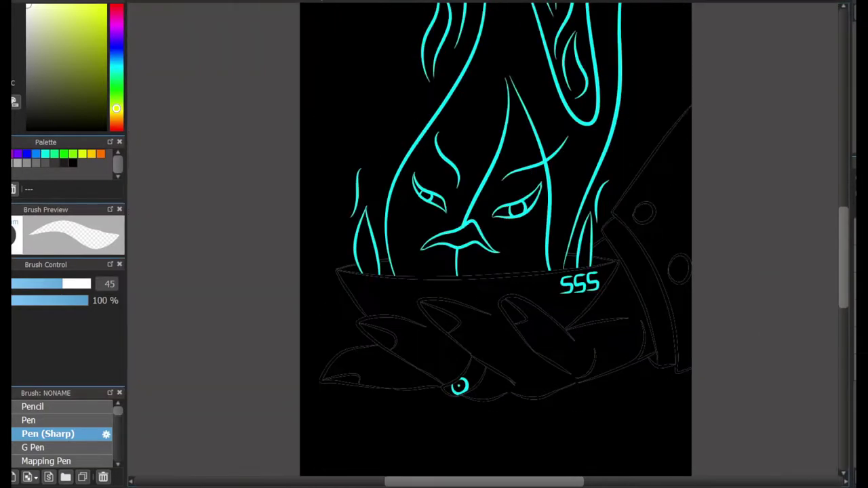
key("ctrl+z")
Step: Try shifting a cyan inverted copy slightly behind the red flame lines as a colour offset, then cancel the transform
key("ctrl+t")
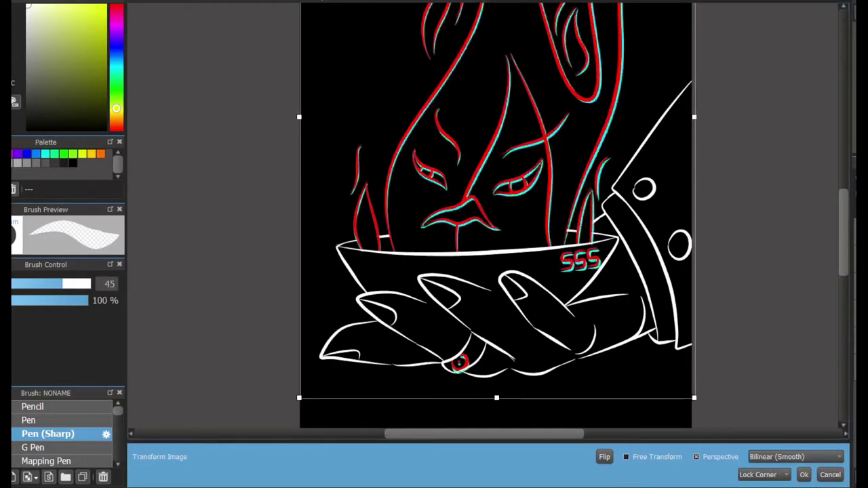
left_click_drag(500, 232, 496, 231)
scroll(497, 231, "up", 3)
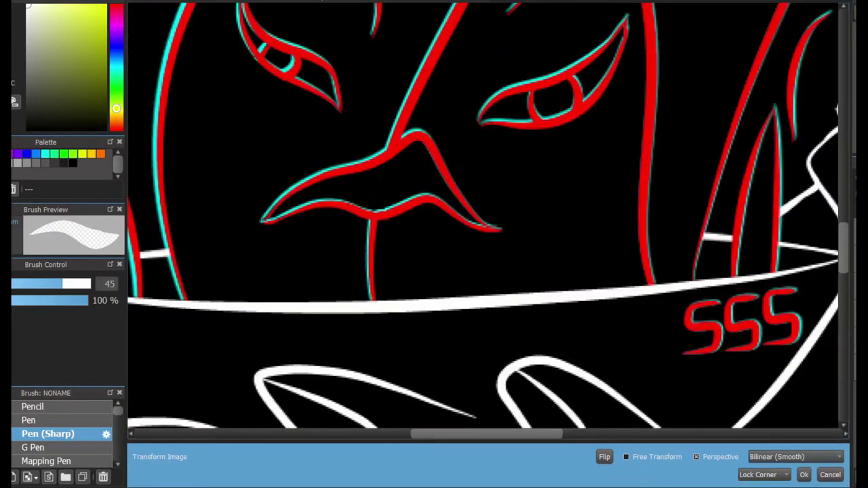
scroll(492, 228, "down", 4)
left_click(823, 472)
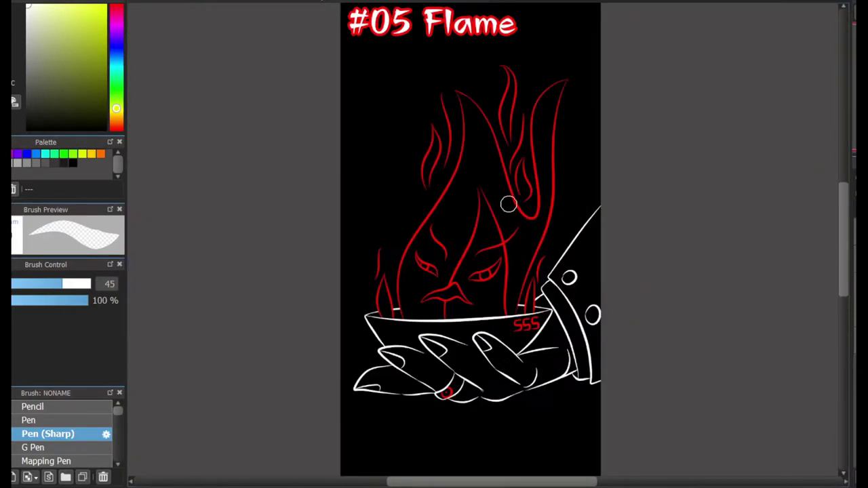
Step: Compare the complete flame drawing in mirrored and normal view
key("Down")
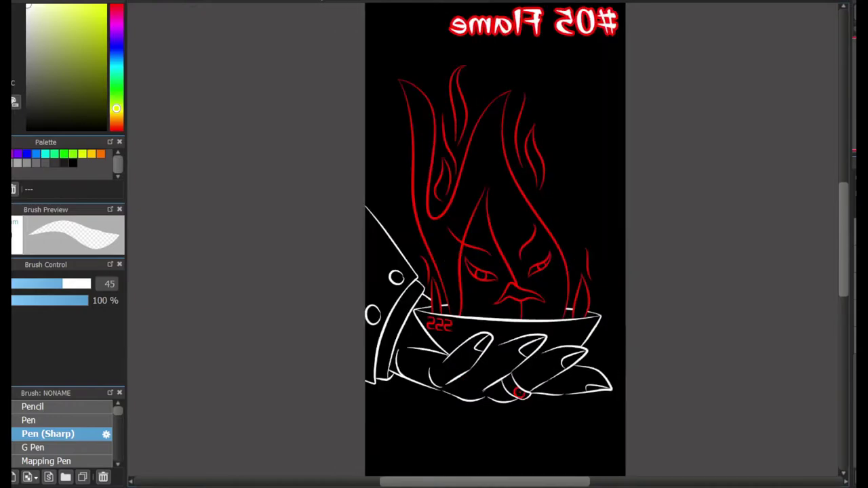
key("h")
scroll(440, 230, "down", 2)
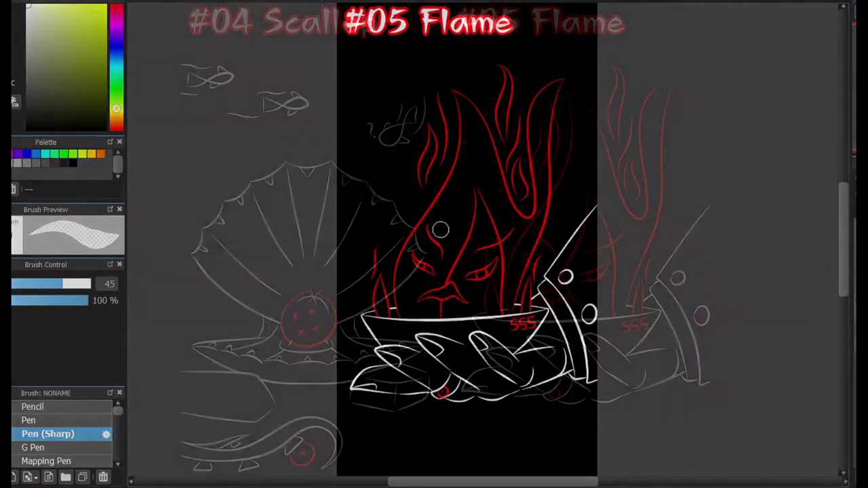